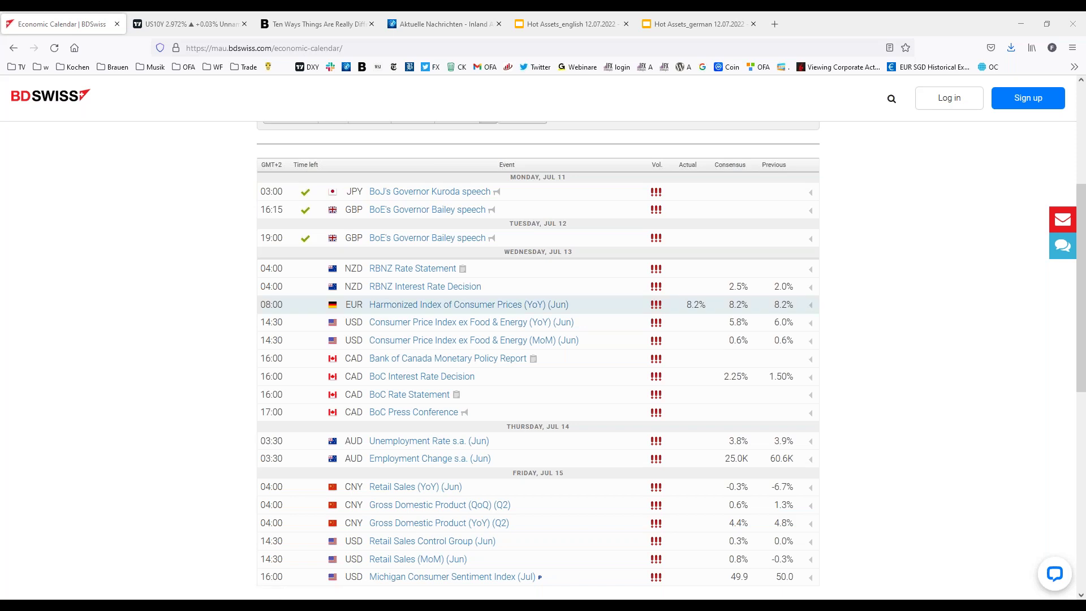
Switch to MetaTrader, move the XAGUSD chart out of the way and maximize the NZDUSD chart behind it.
key("alt+Tab")
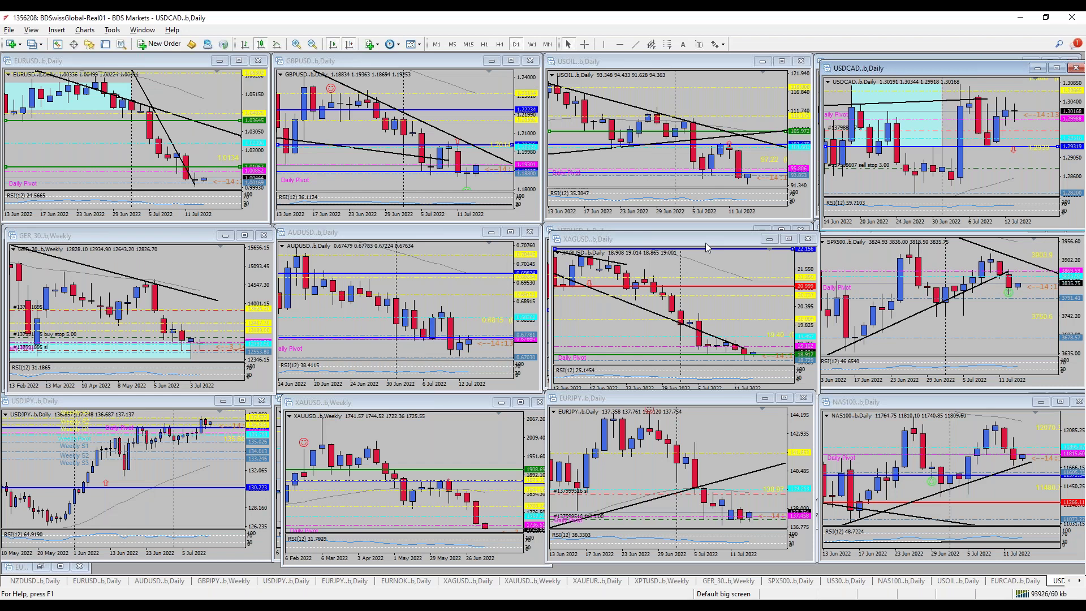
left_click_drag(705, 243, 844, 406)
double_click(660, 233)
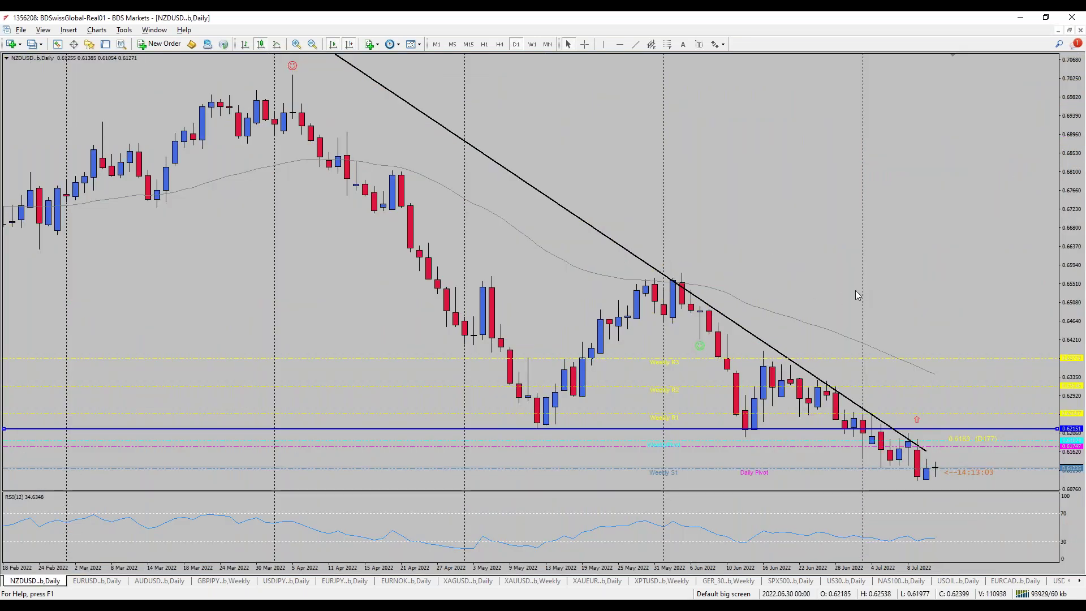
Extend the falling trend line on the NZDUSD daily chart past the latest candle.
double_click(927, 451)
left_click_drag(926, 450, 954, 465)
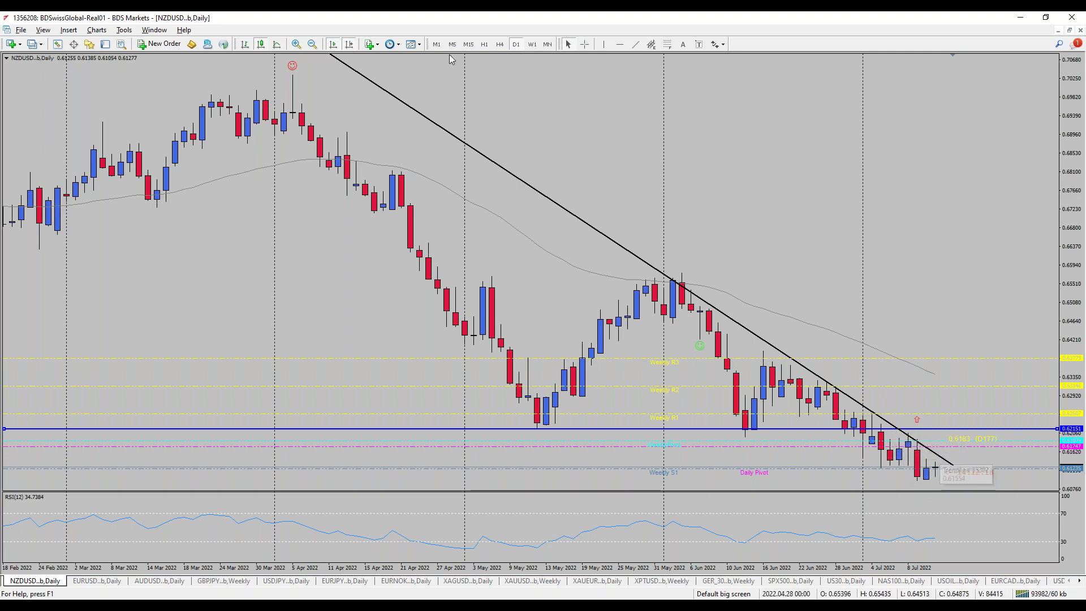
Show NZDUSD on the weekly timeframe and inspect the latest candles and RSI with the crosshair.
left_click(538, 44)
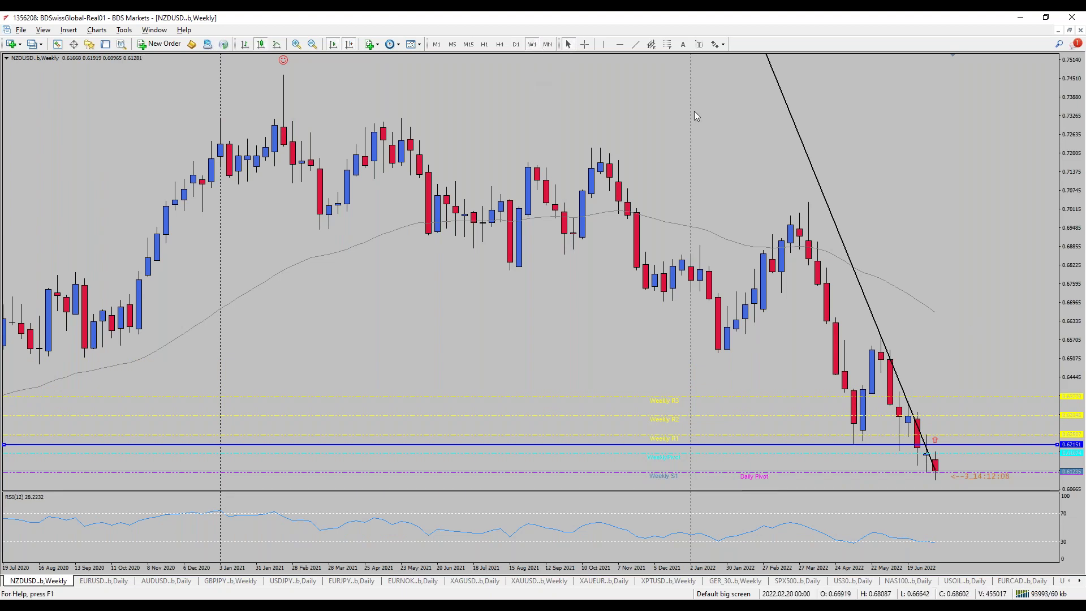
left_click(586, 44)
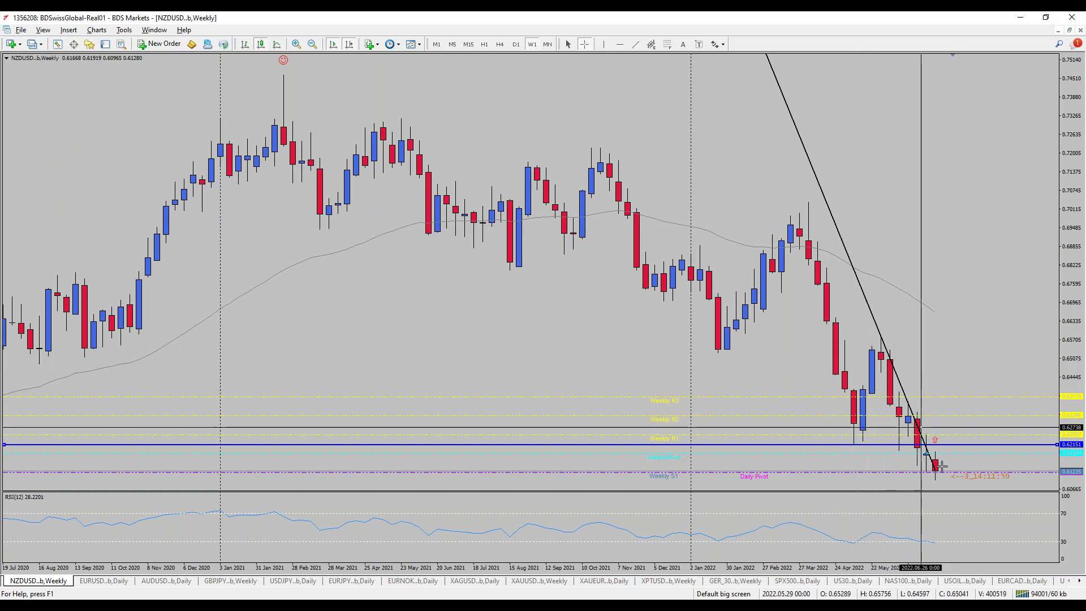
left_click(931, 542)
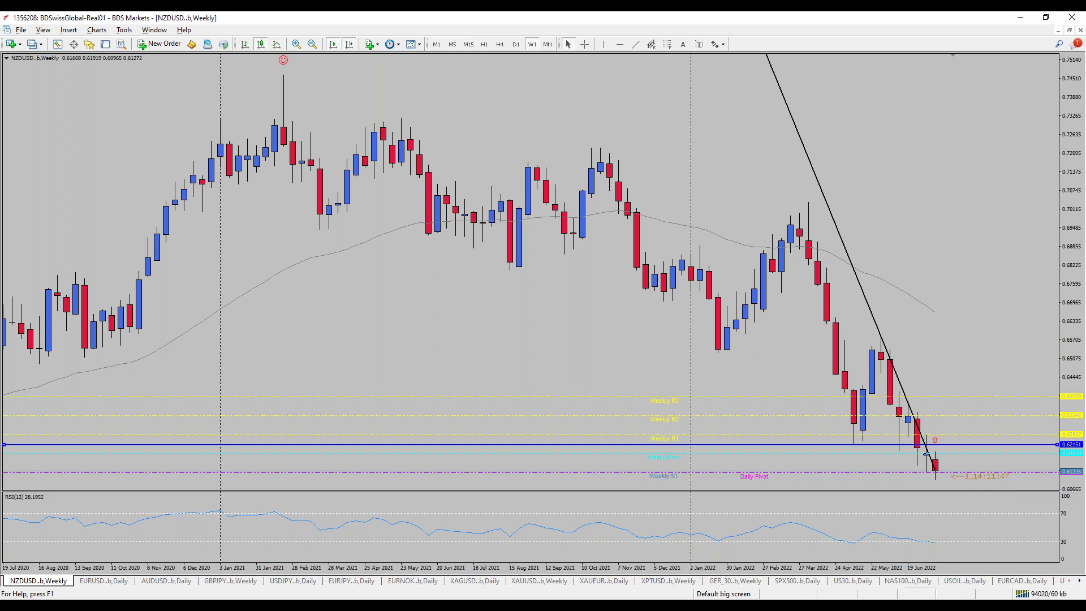
Switch to the economic calendar and read the details and consensus for the USD Consumer Price Index ex Food & Energy (YoY).
key("alt+Tab")
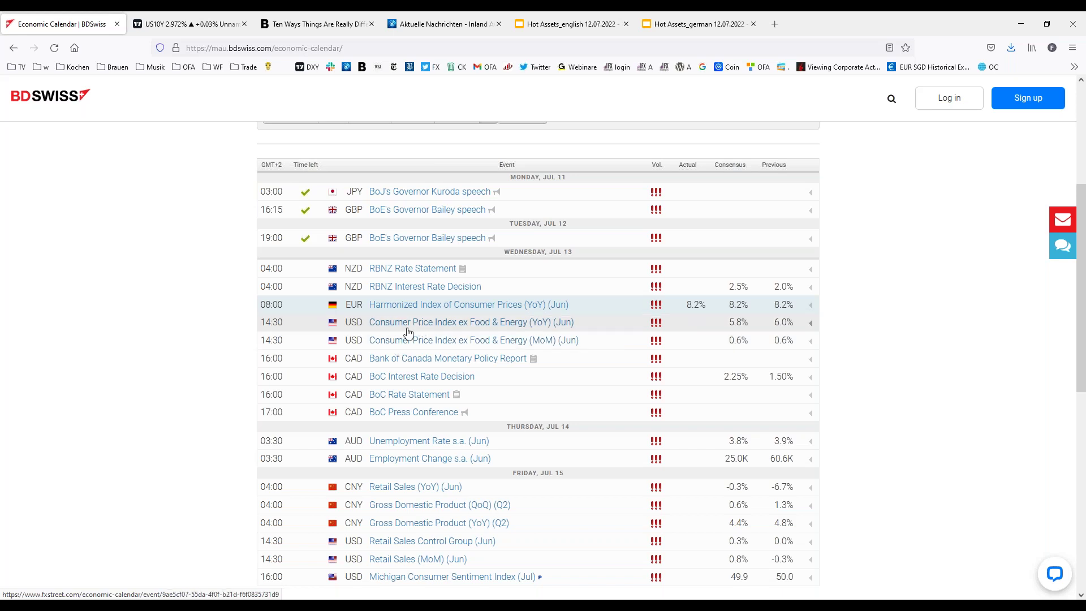
left_click_drag(728, 322, 750, 324)
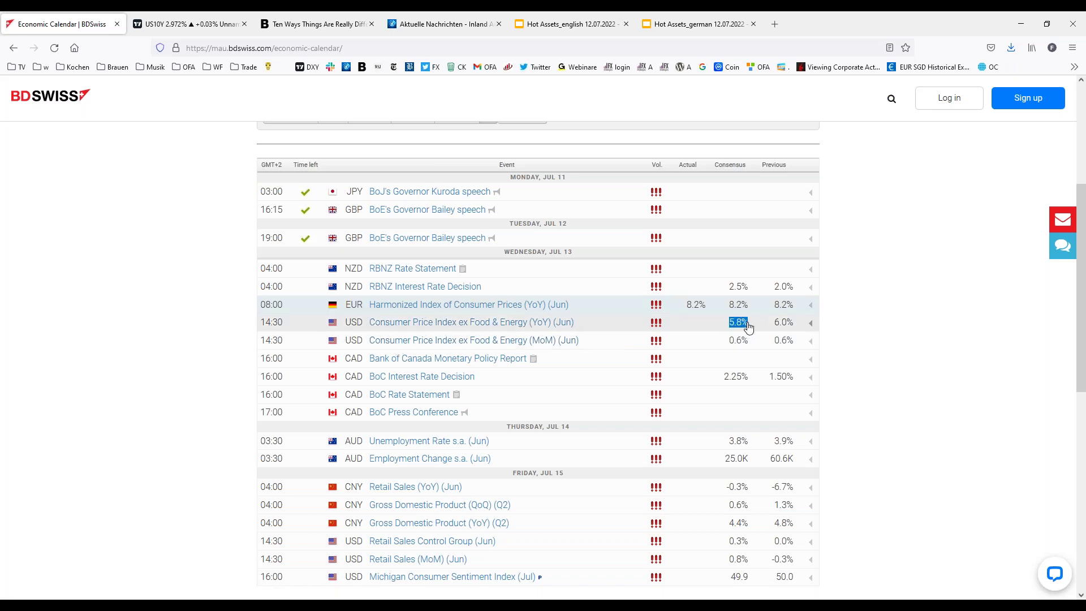
left_click(559, 323)
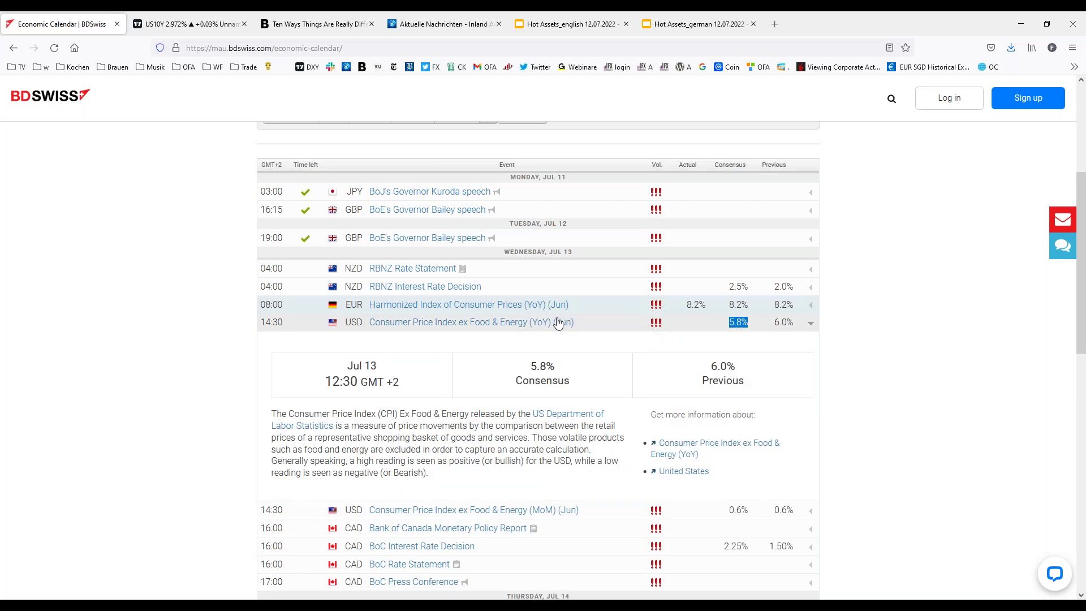
left_click(503, 324)
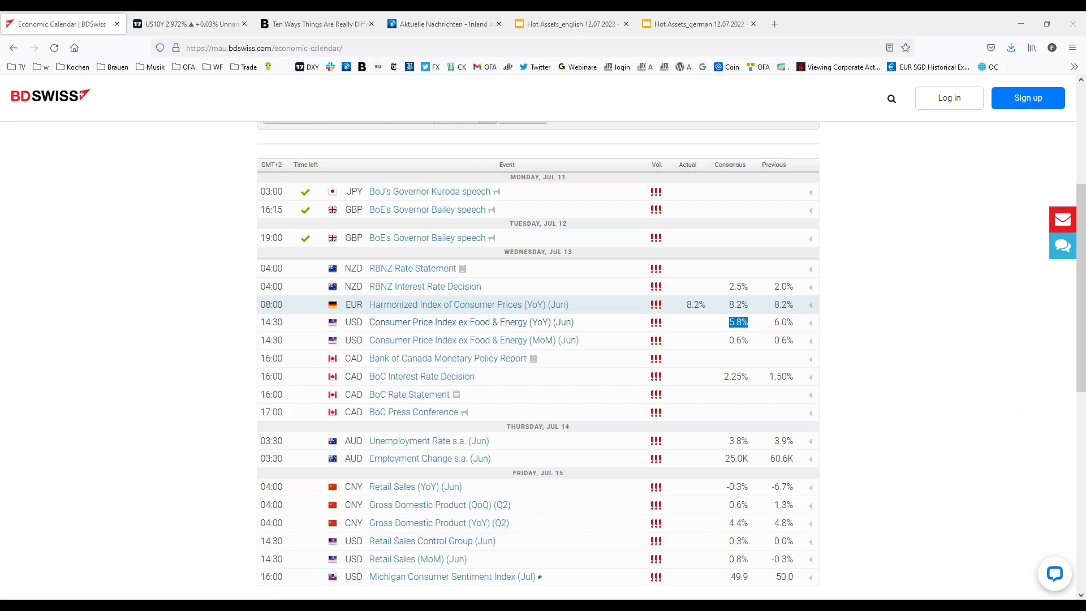
Return to MetaTrader and view the USDJPY daily chart at full size before going back to the tiled charts.
key("alt+Tab")
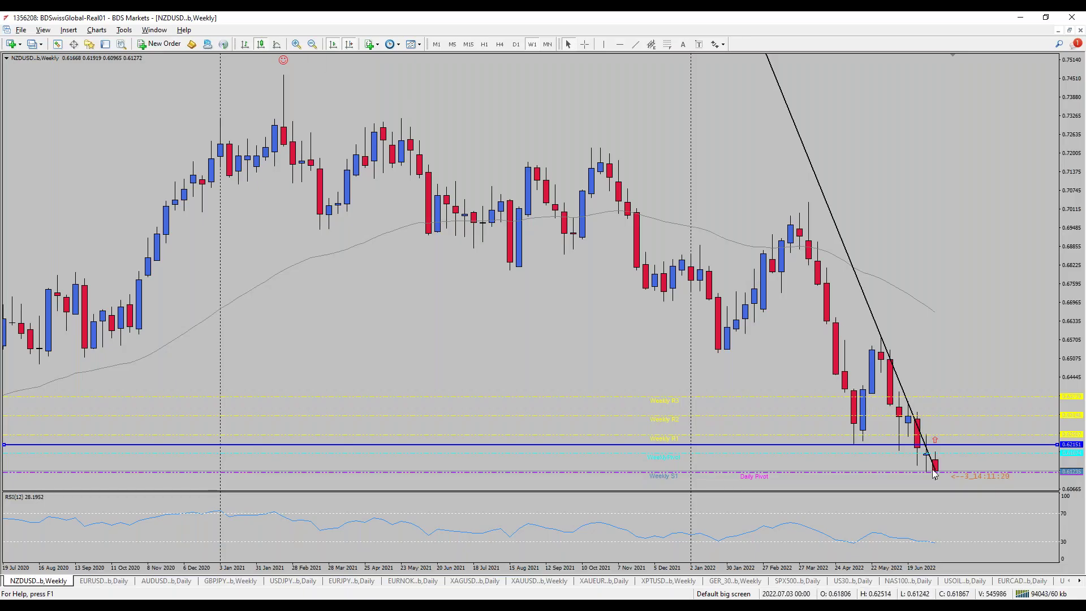
left_click(1070, 30)
key("alt+r")
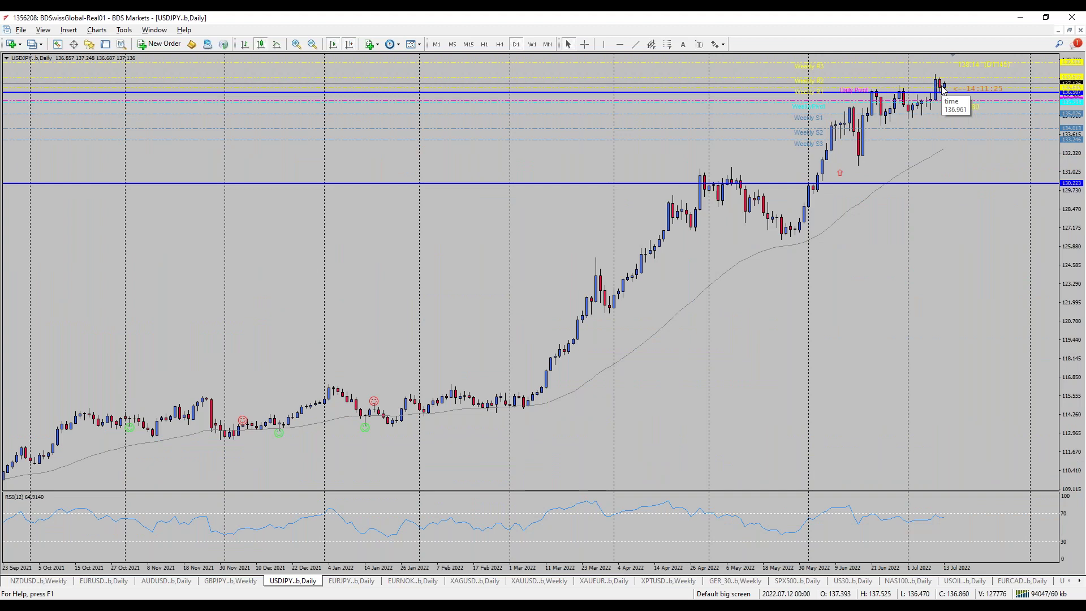
mouse_move(946, 92)
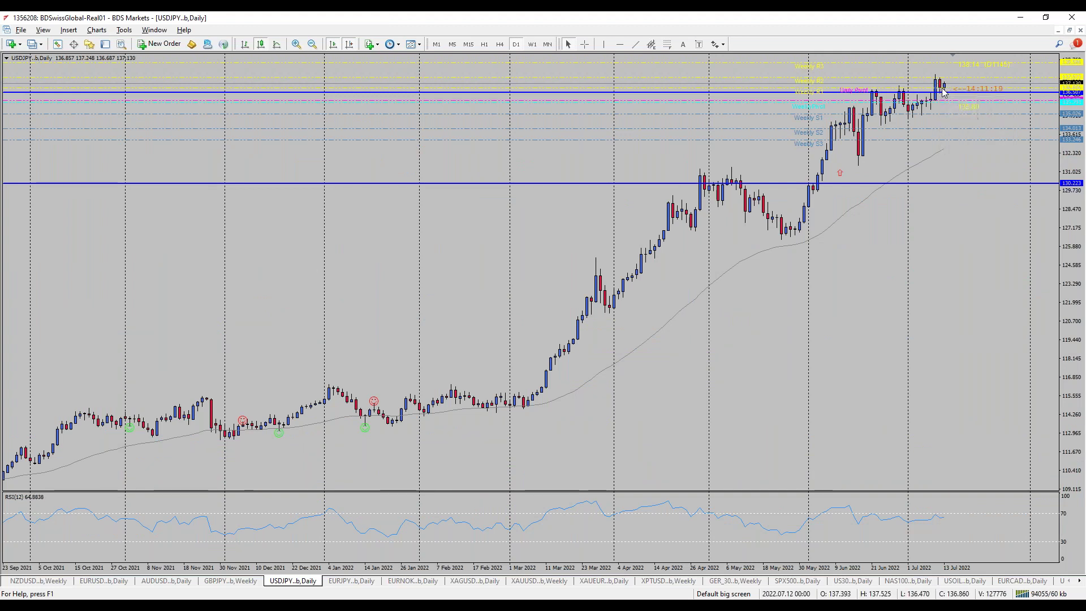
left_click(1072, 32)
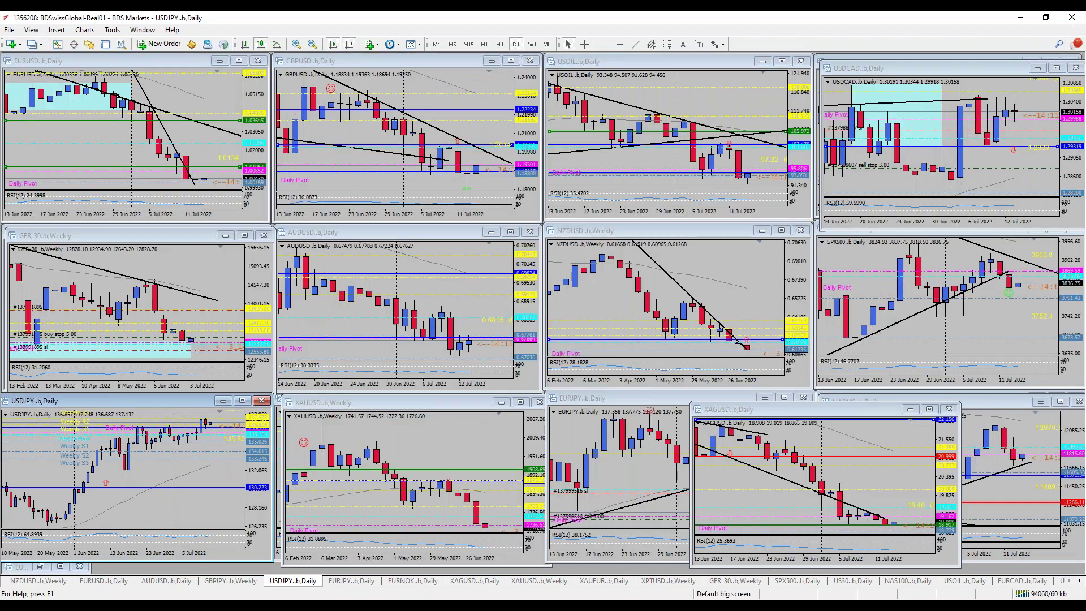
Maximize the EURUSD daily chart and delete the steep trend line running down to the latest candles.
double_click(136, 61)
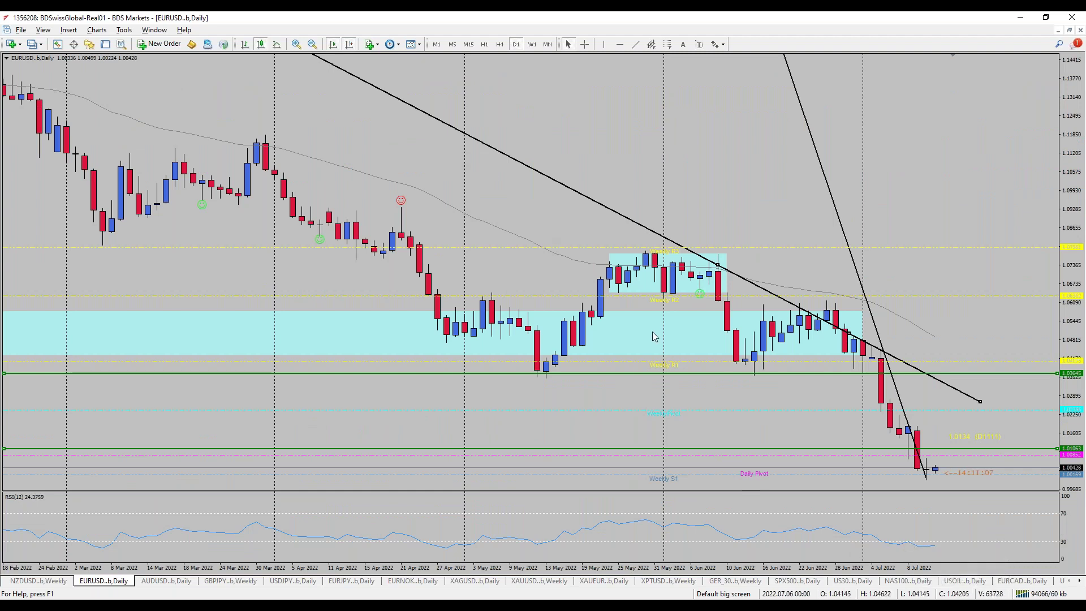
left_click(313, 45)
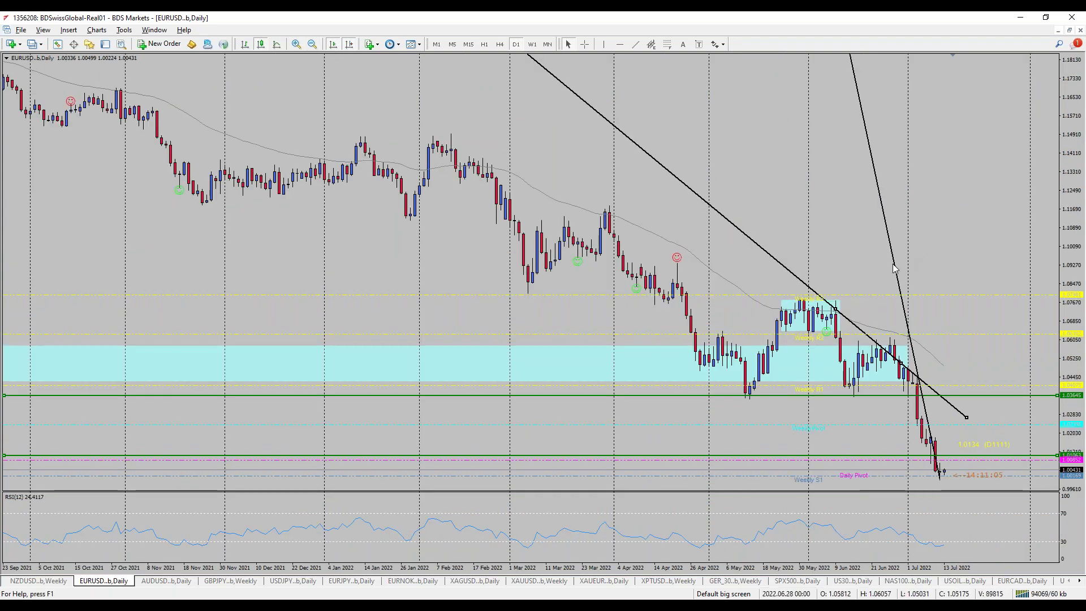
right_click(901, 282)
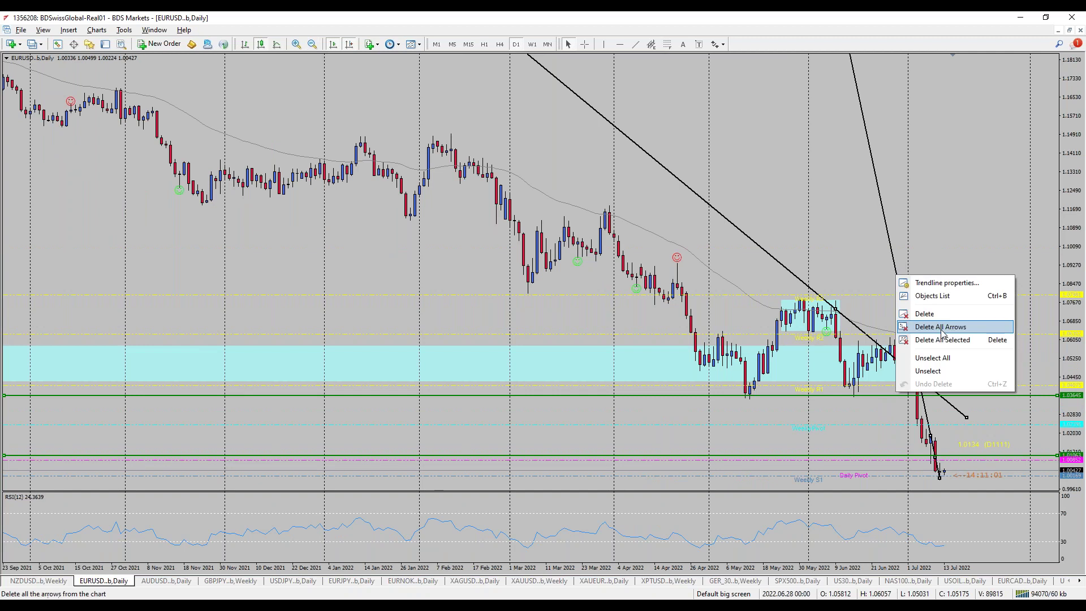
left_click(923, 314)
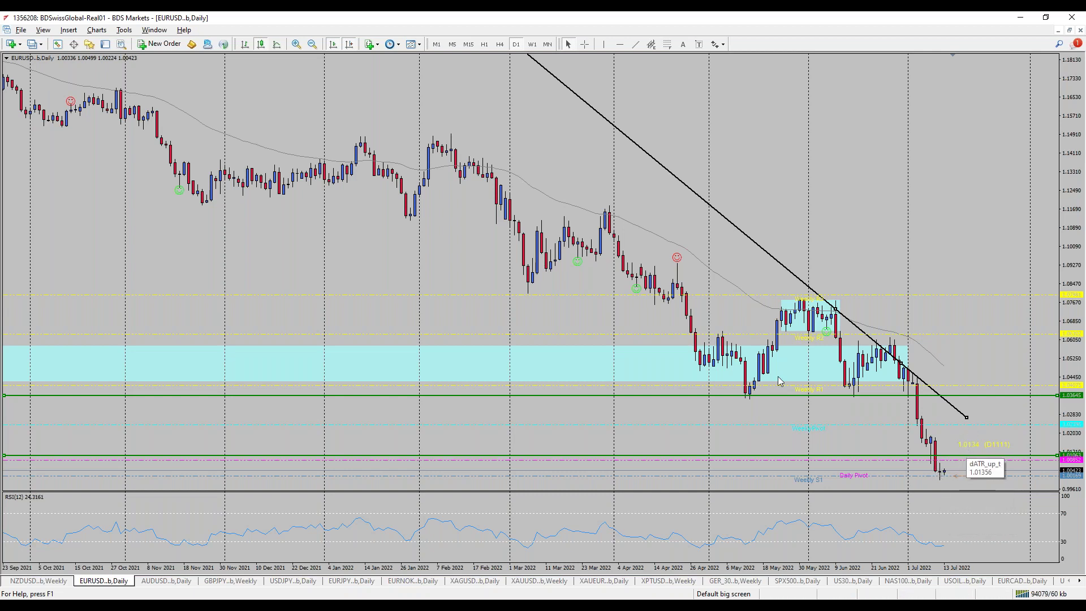
Examine the EURUSD daily decline from January 2022 to the latest candle against the moving average and price levels.
left_click(314, 45)
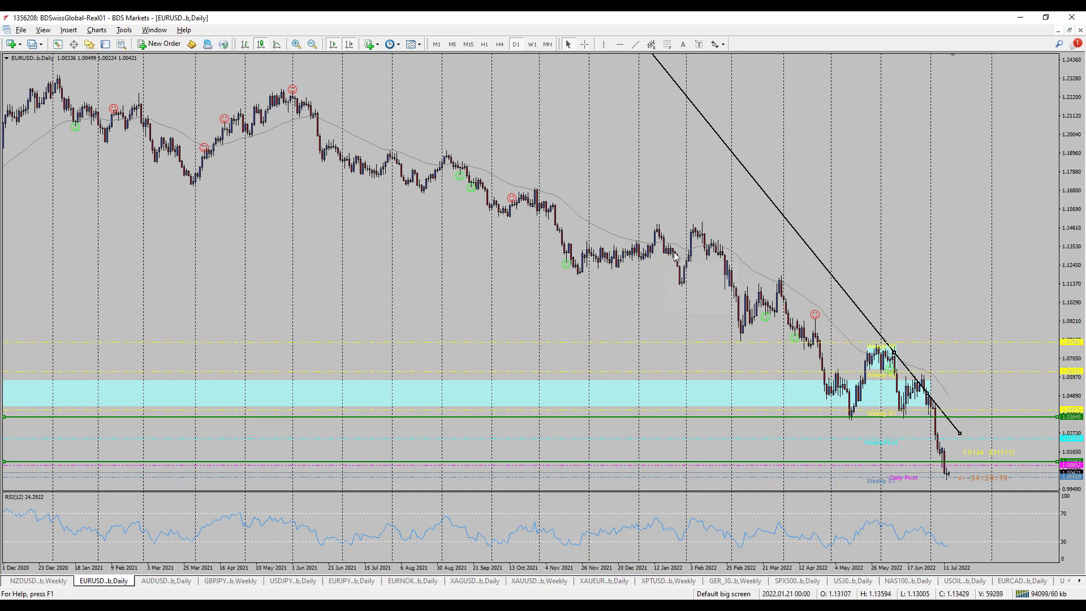
mouse_move(682, 289)
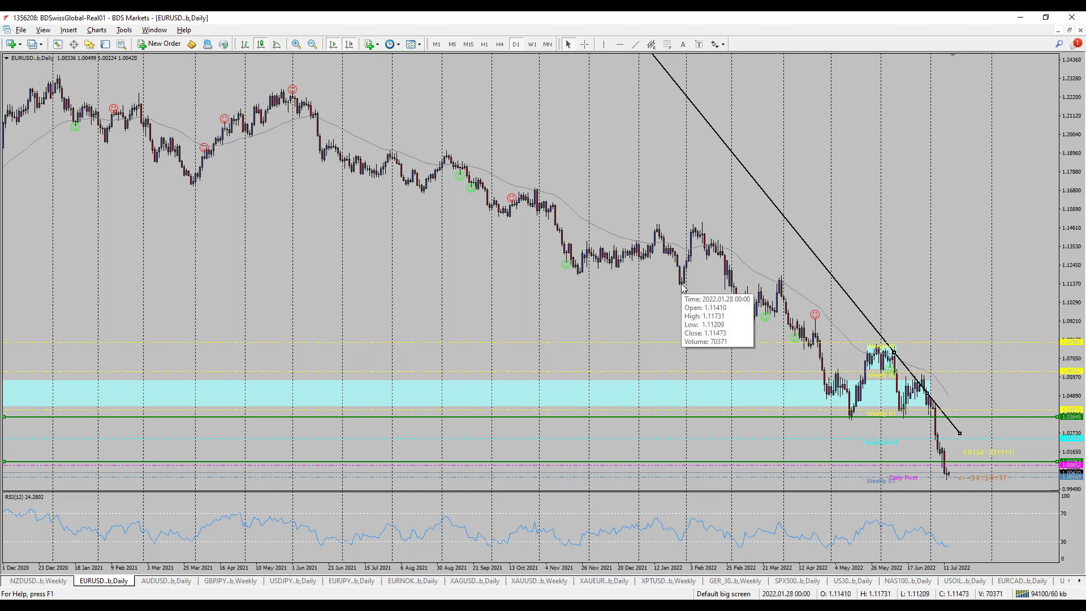
mouse_move(691, 237)
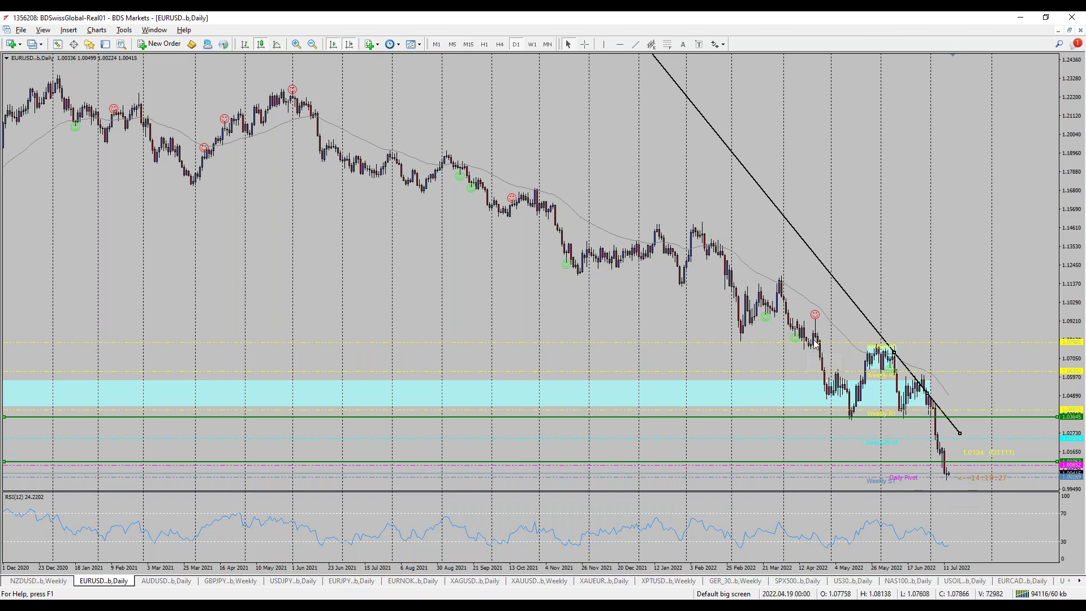
mouse_move(827, 400)
key("plus")
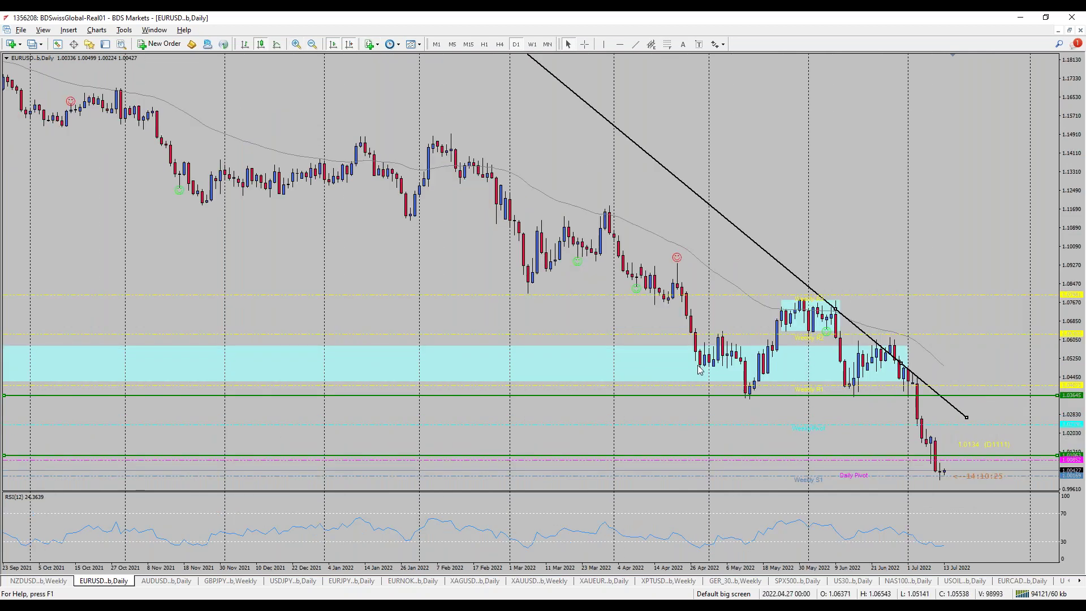
mouse_move(746, 396)
mouse_move(799, 311)
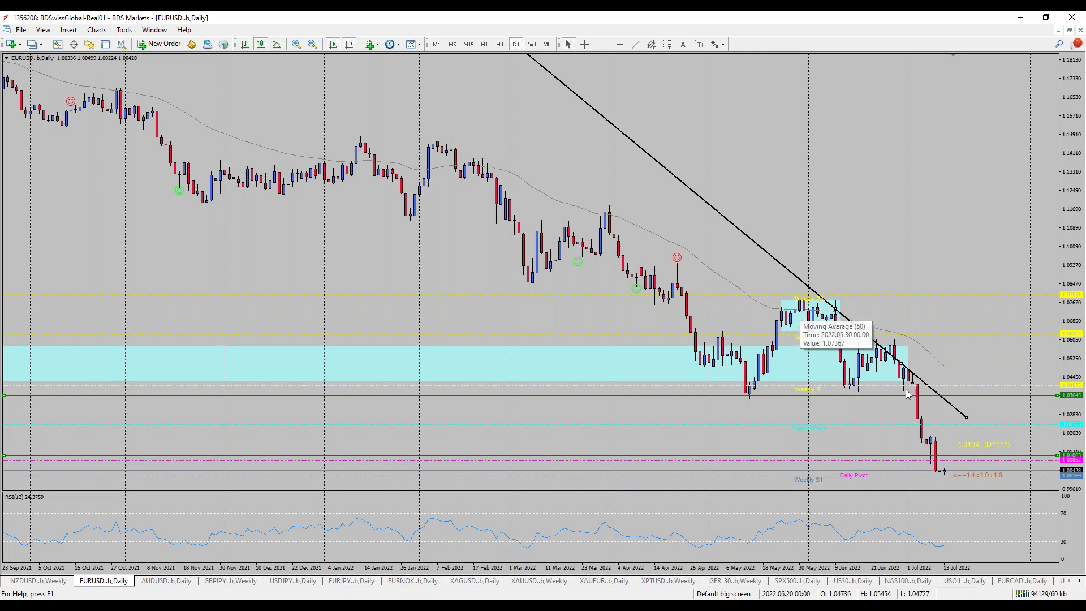
mouse_move(945, 478)
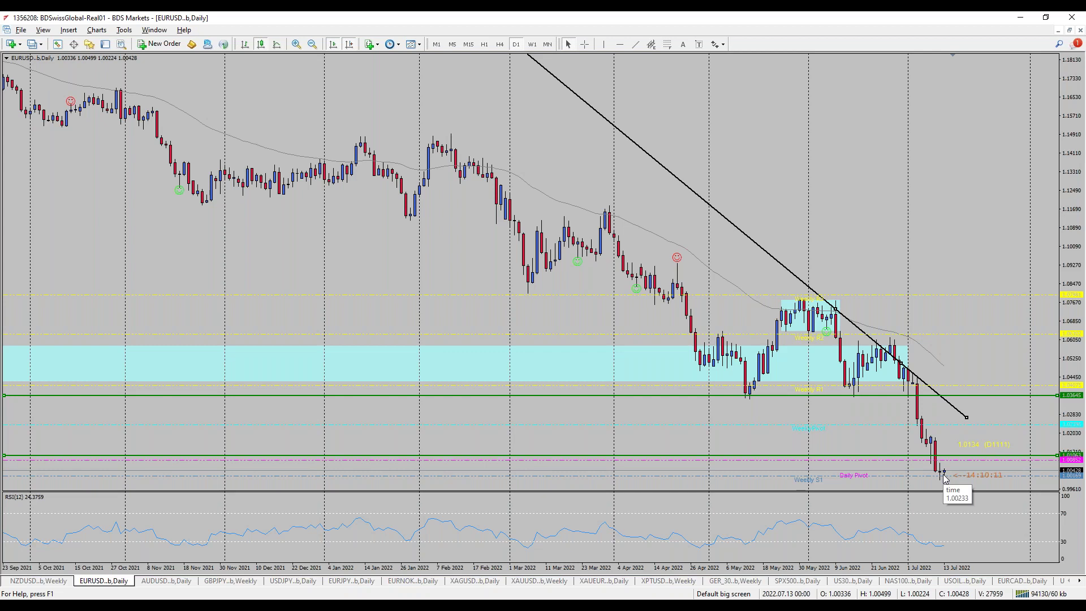
mouse_move(592, 258)
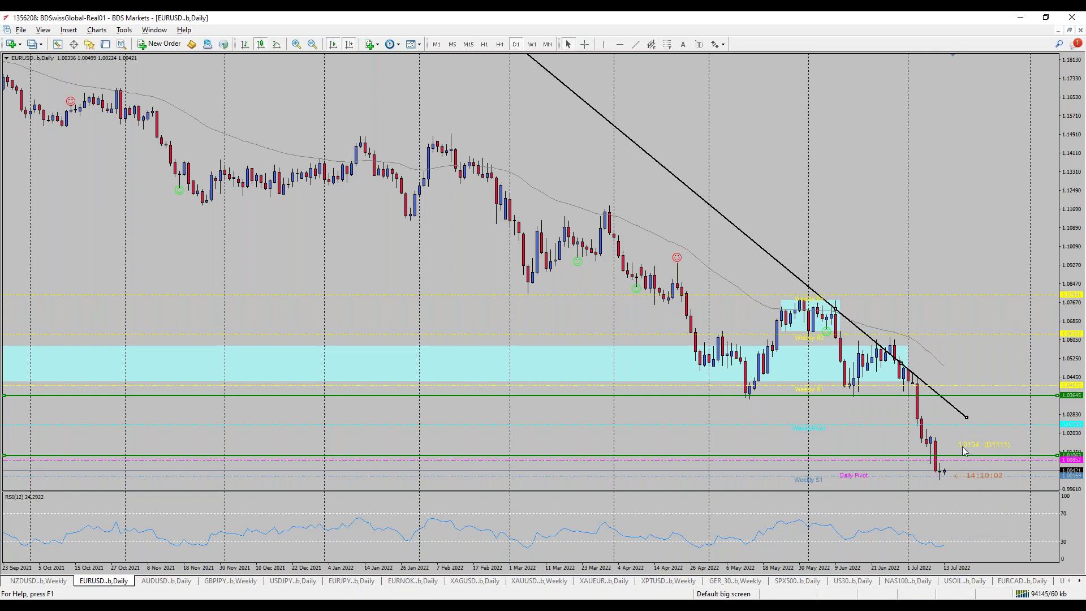
mouse_move(943, 368)
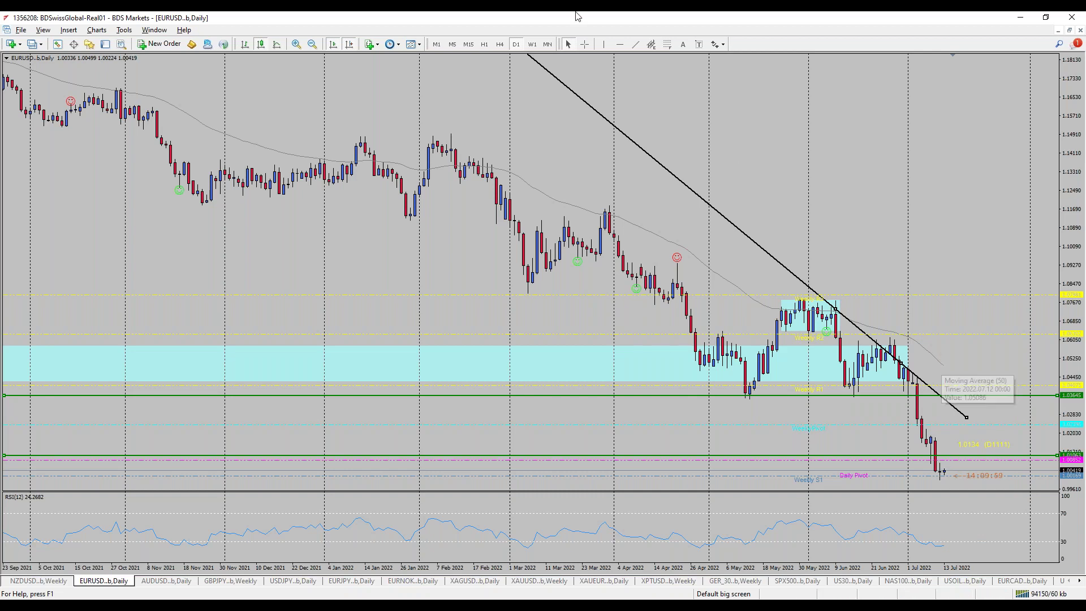
Switch EURUSD to the monthly timeframe and draw a falling trend line along the highs from 2008 to 2021.
left_click(532, 45)
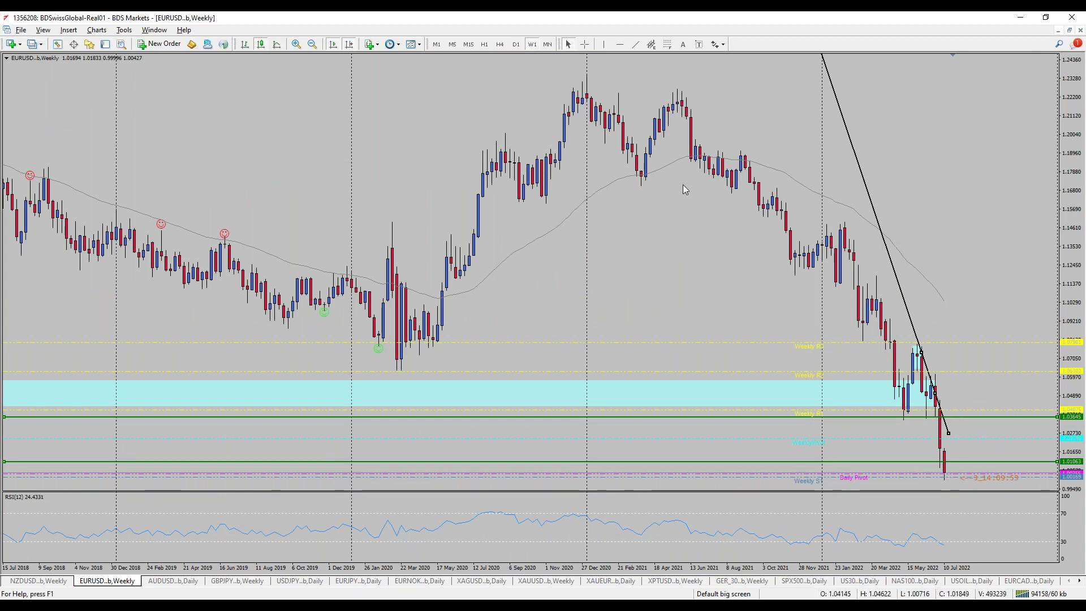
left_click(546, 45)
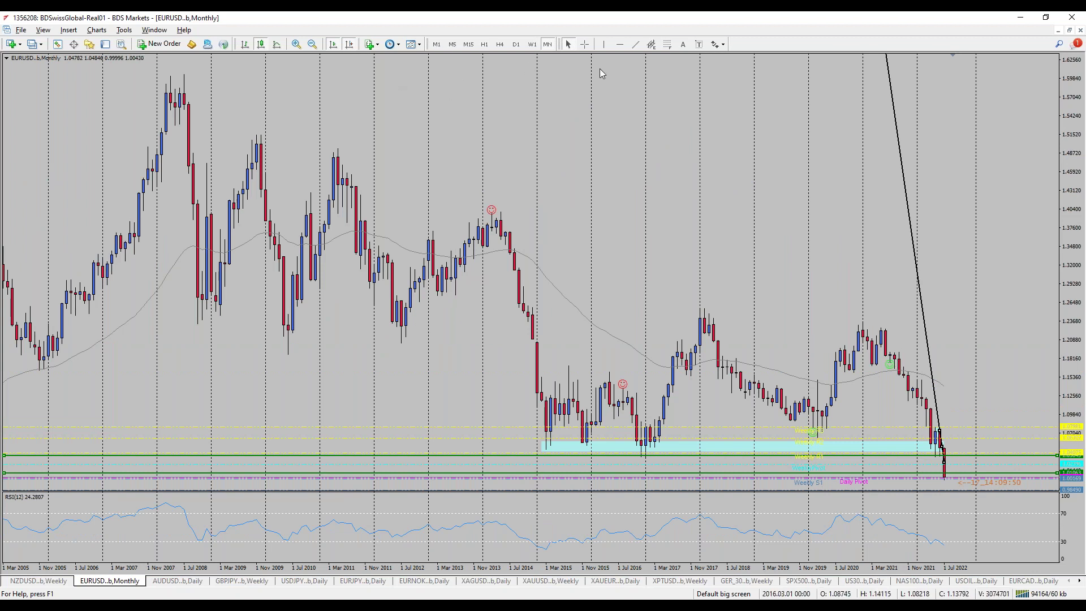
left_click(635, 44)
mouse_move(962, 358)
left_mouse_down()
mouse_move(569, 255)
mouse_move(174, 94)
left_mouse_up()
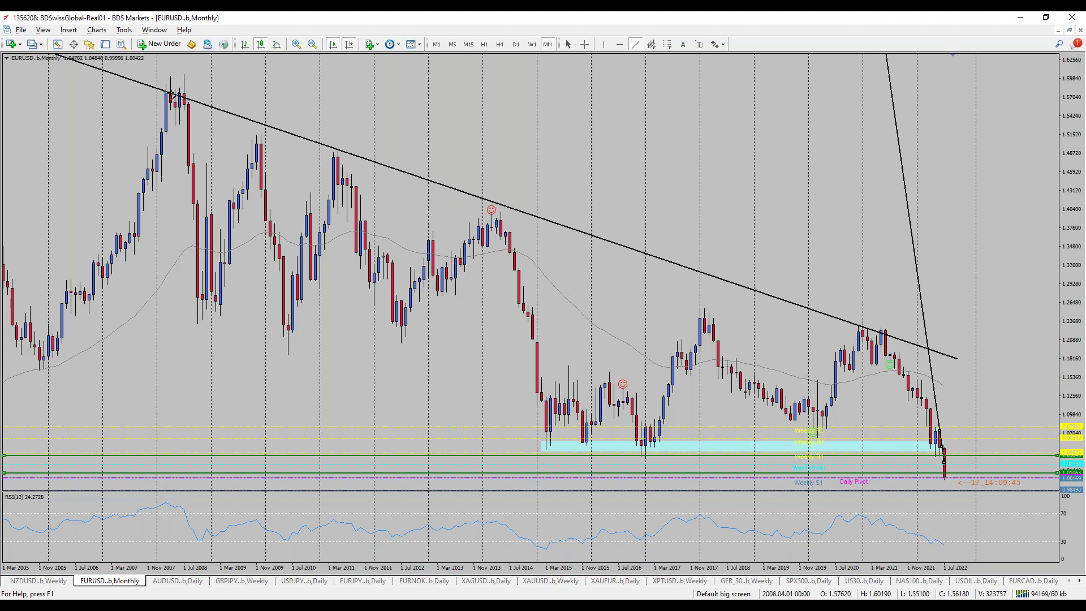
Delete the remaining steep trend line from the EURUSD monthly chart and return the chart to the weekly timeframe.
mouse_move(944, 388)
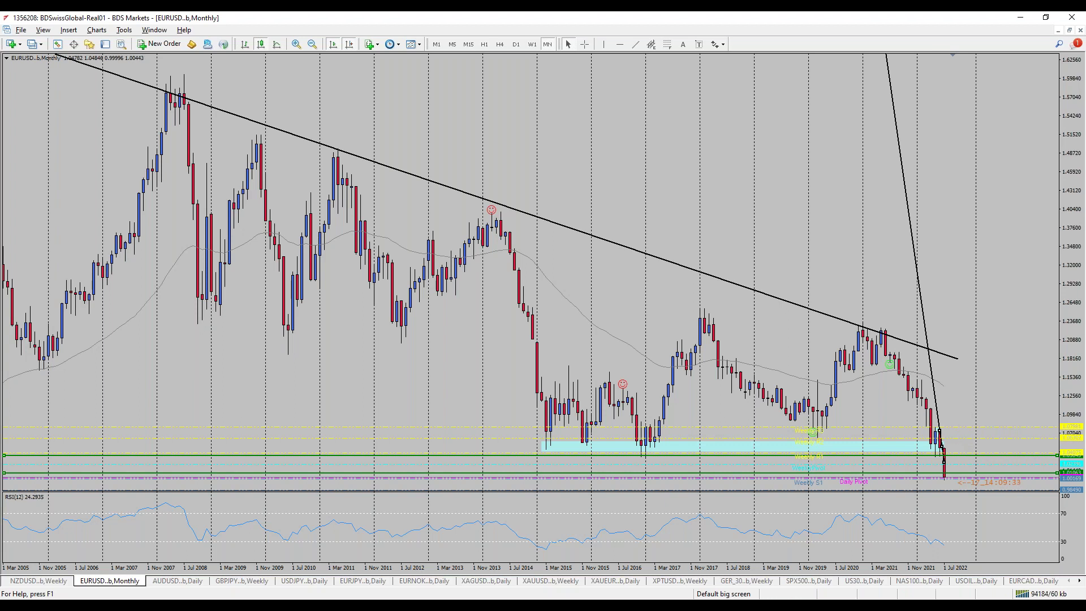
mouse_move(944, 546)
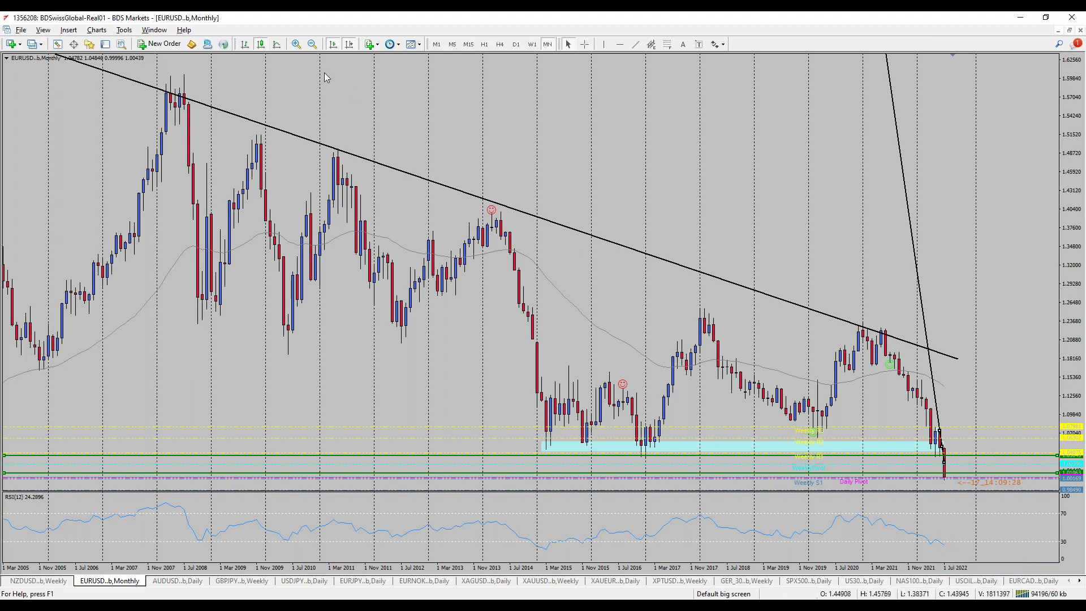
left_click(295, 45)
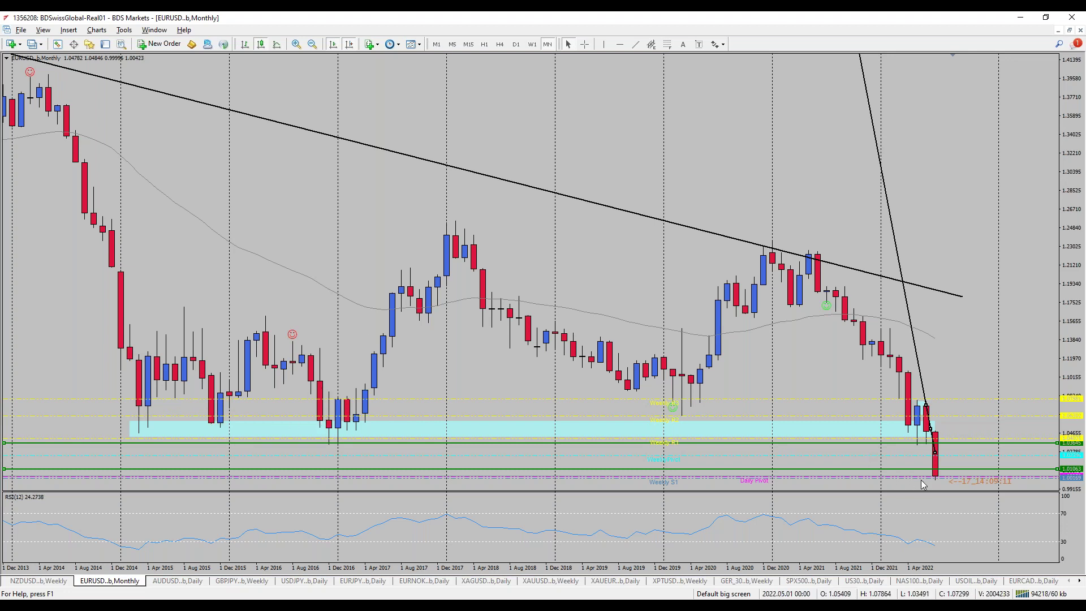
right_click(936, 454)
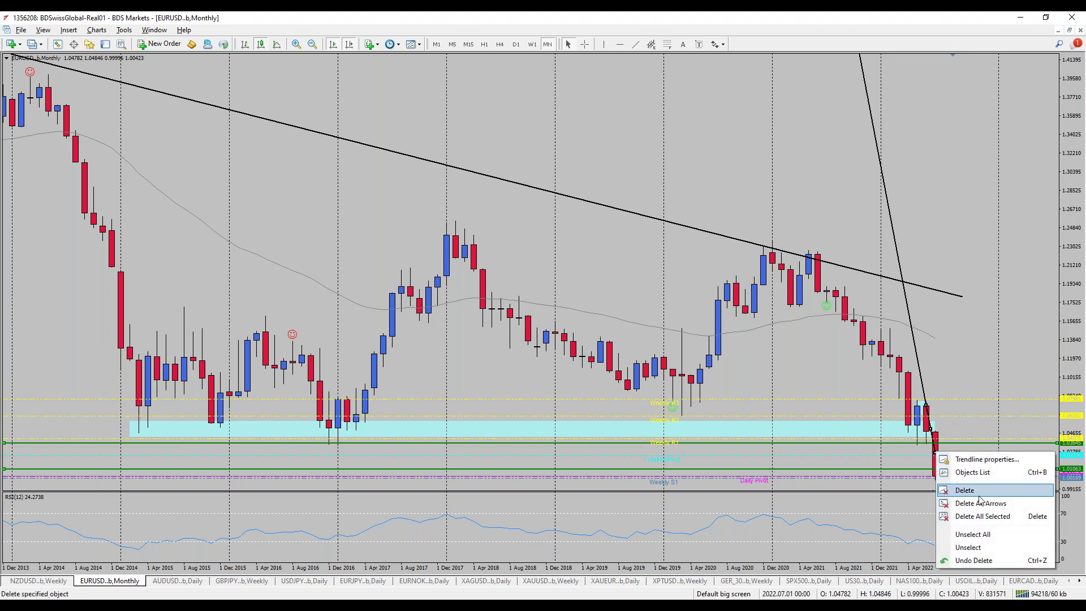
left_click(980, 491)
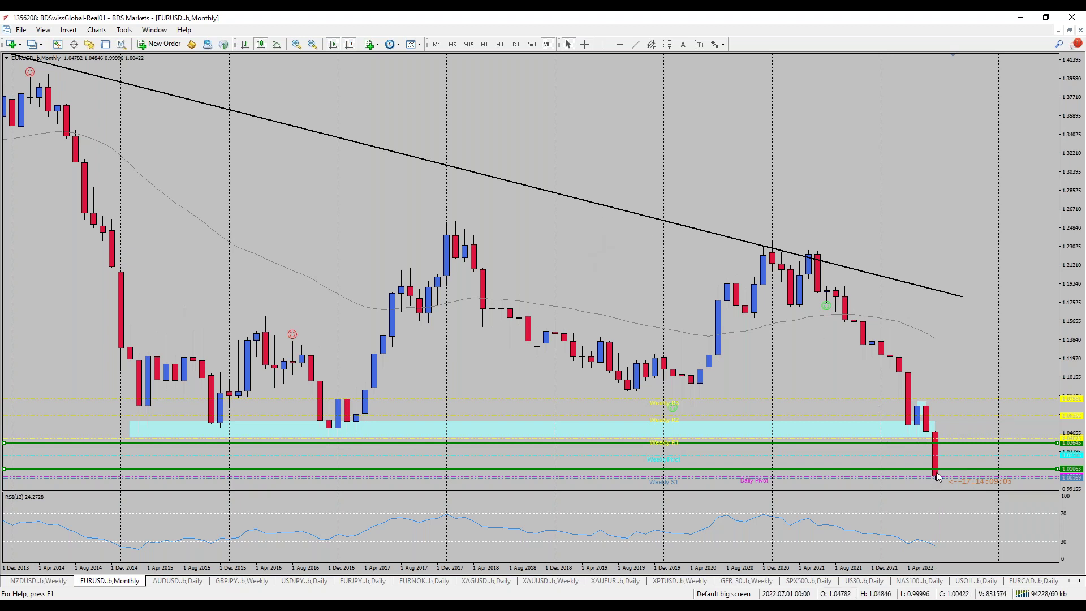
left_click(531, 44)
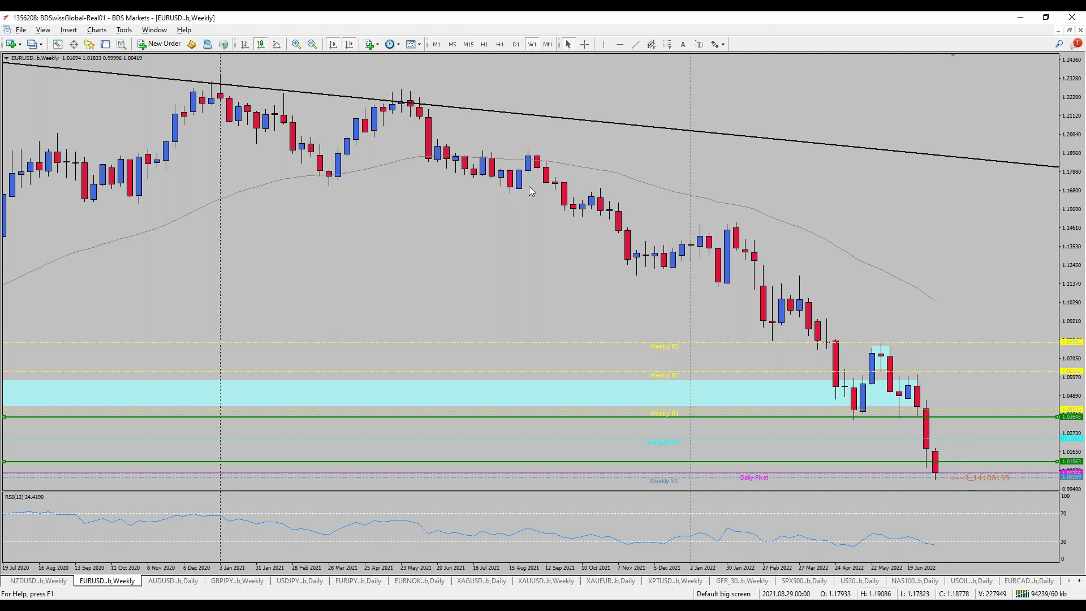
Step EURUSD down through daily and H4 to H1 and draw a falling trend line between the latest candle and the late 8 July high.
left_click(516, 45)
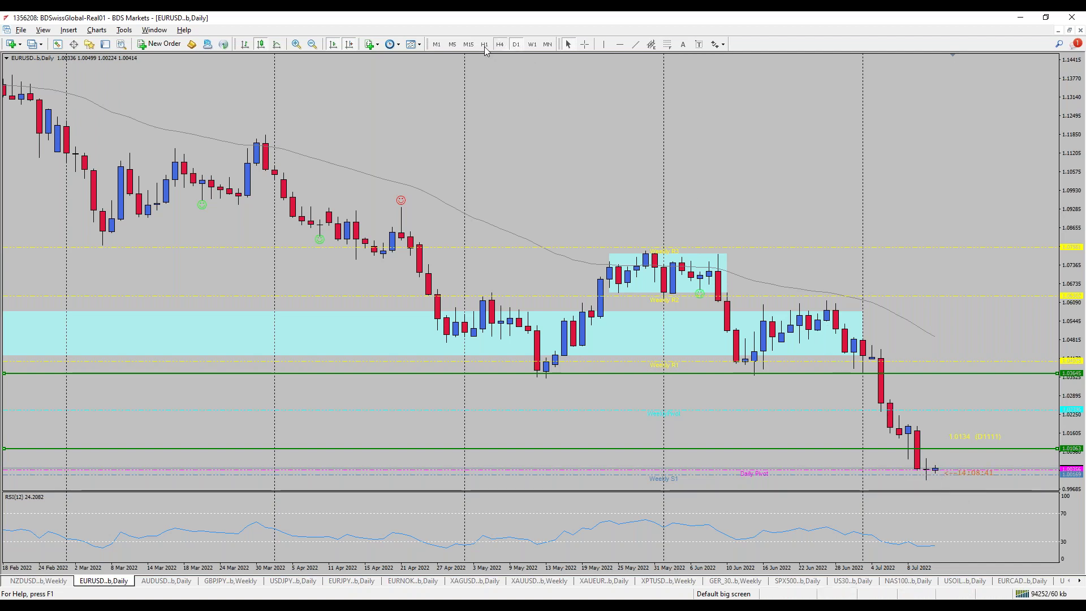
left_click(499, 45)
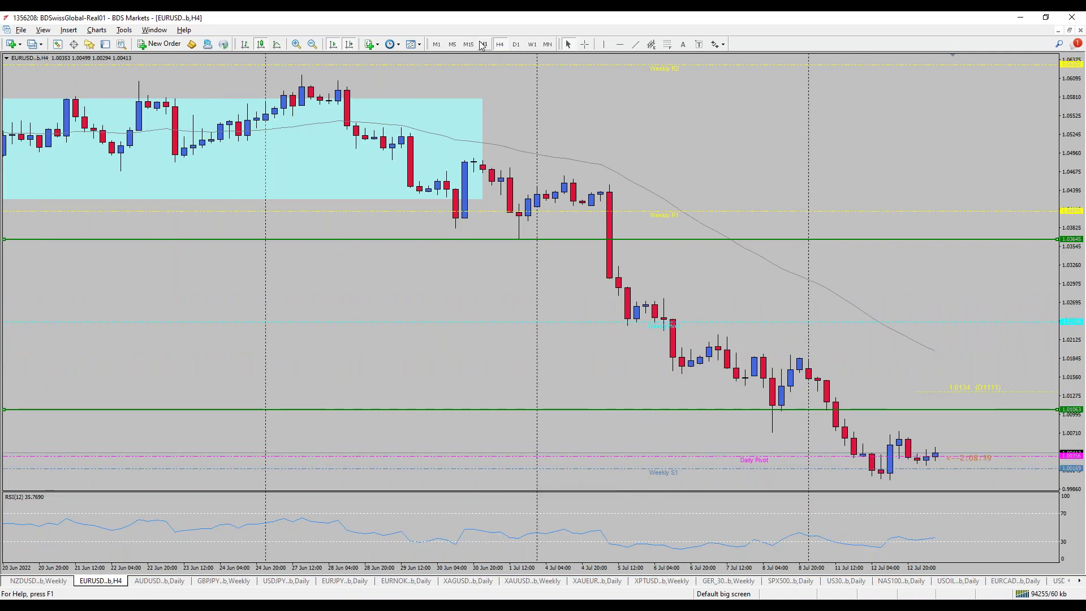
left_click(484, 45)
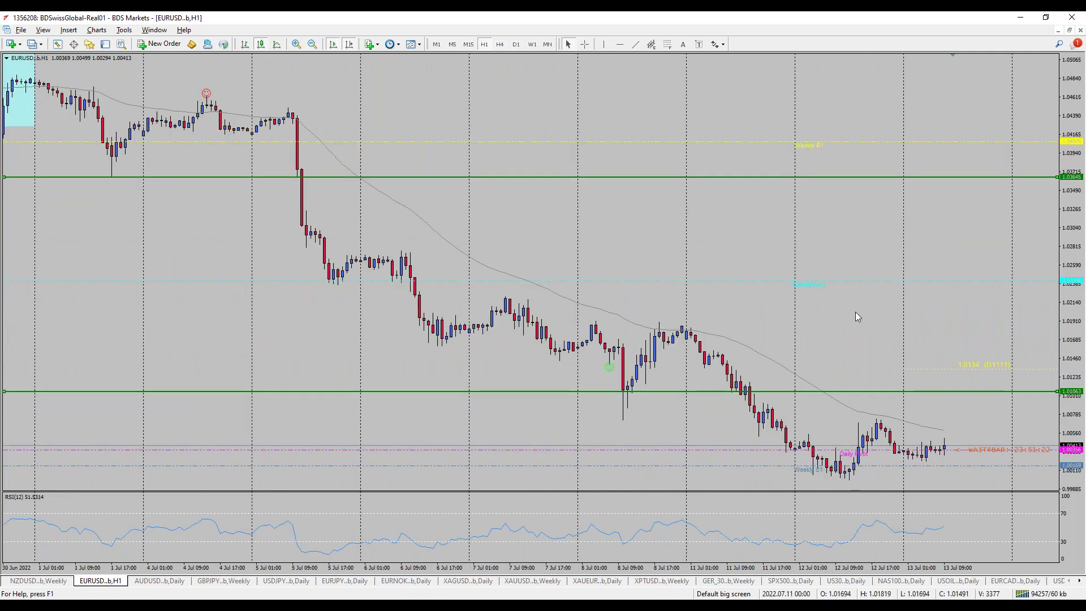
left_click(636, 44)
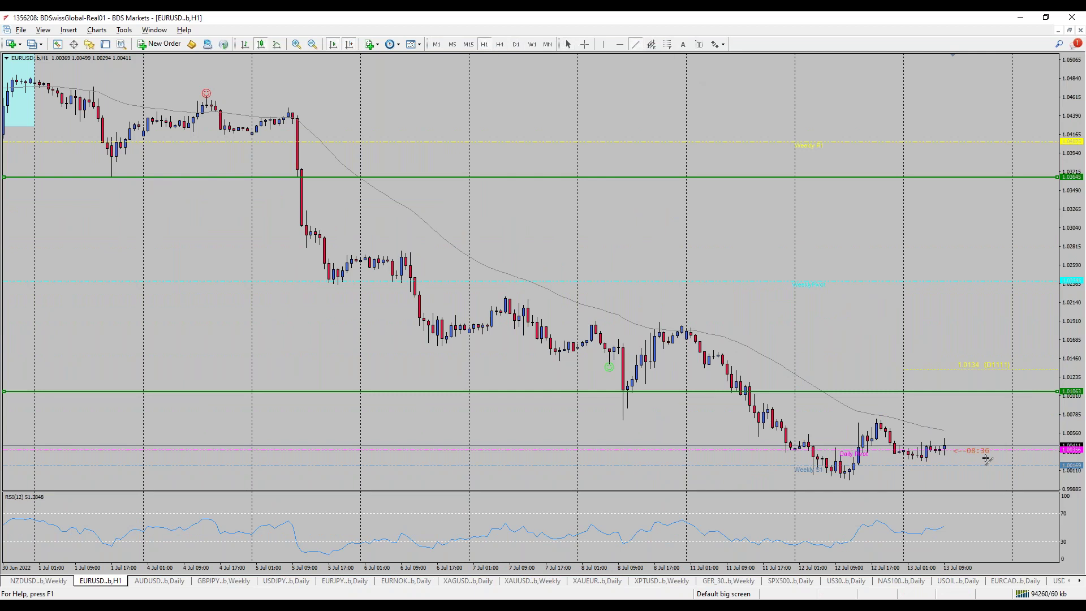
left_click_drag(949, 452, 678, 324)
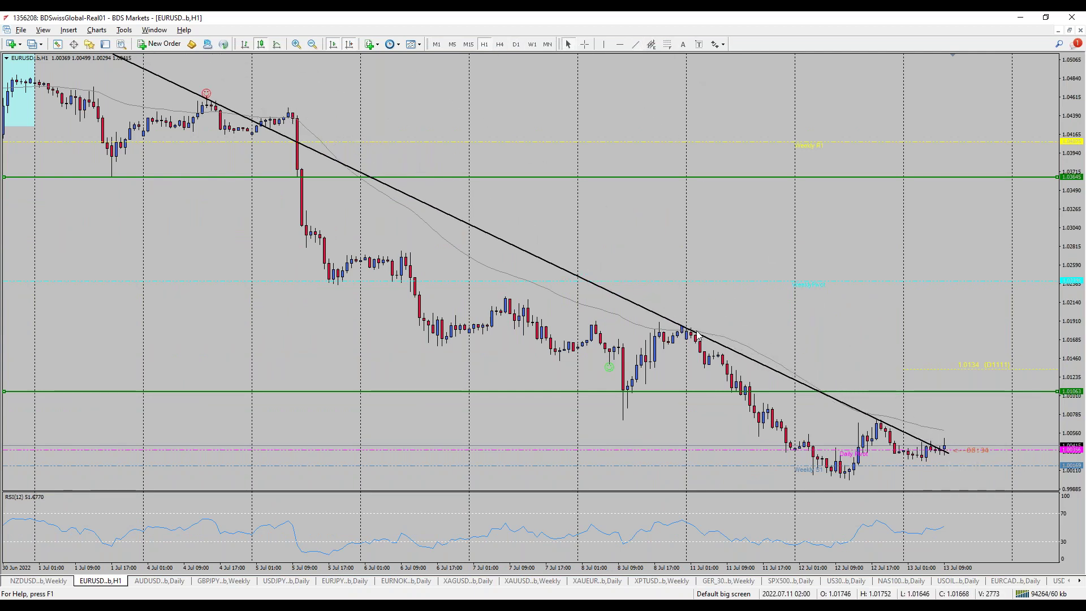
Re-anchor the EURUSD H1 trend line to the 5 July high and extend its lower end past the latest candle.
double_click(677, 326)
left_click_drag(676, 326, 288, 111)
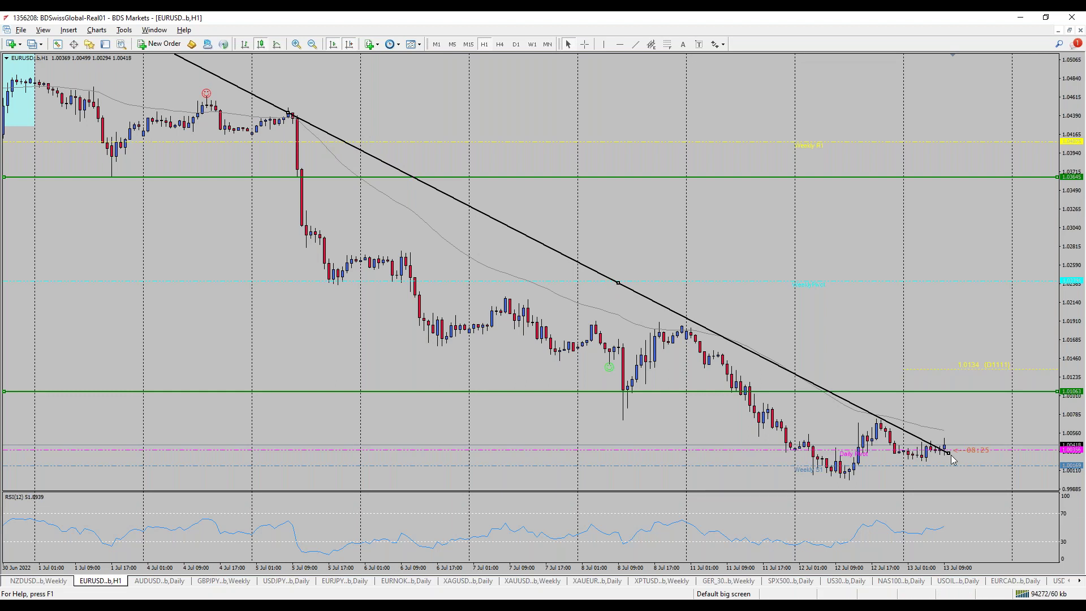
left_click_drag(952, 455, 979, 478)
double_click(978, 474)
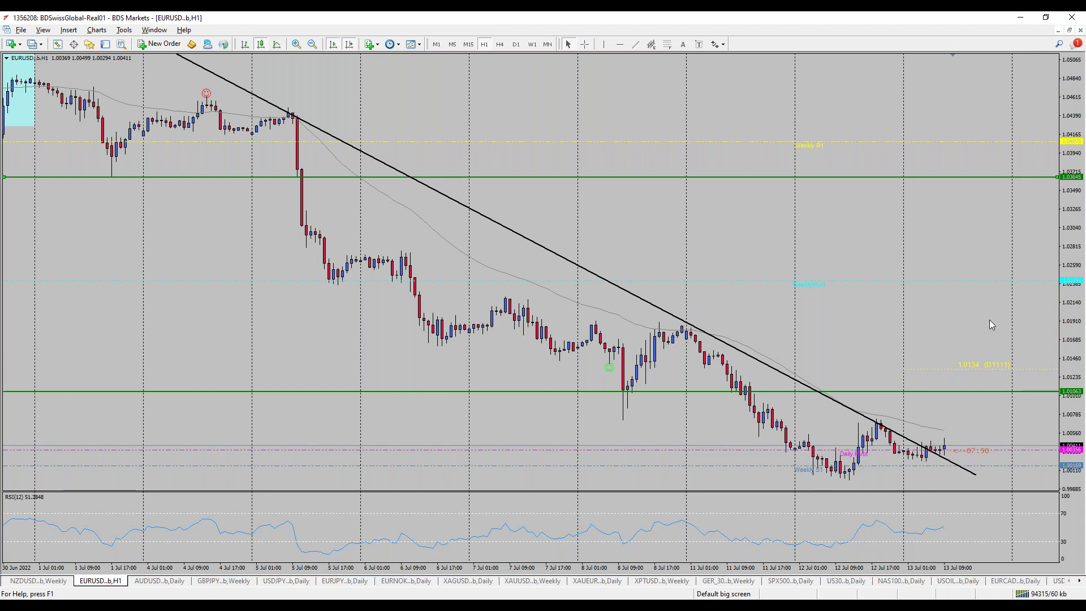
Show EURUSD on the daily timeframe and check the 13 July US core CPI forecasts in the browser's economic calendar.
left_click(518, 44)
left_click(296, 44)
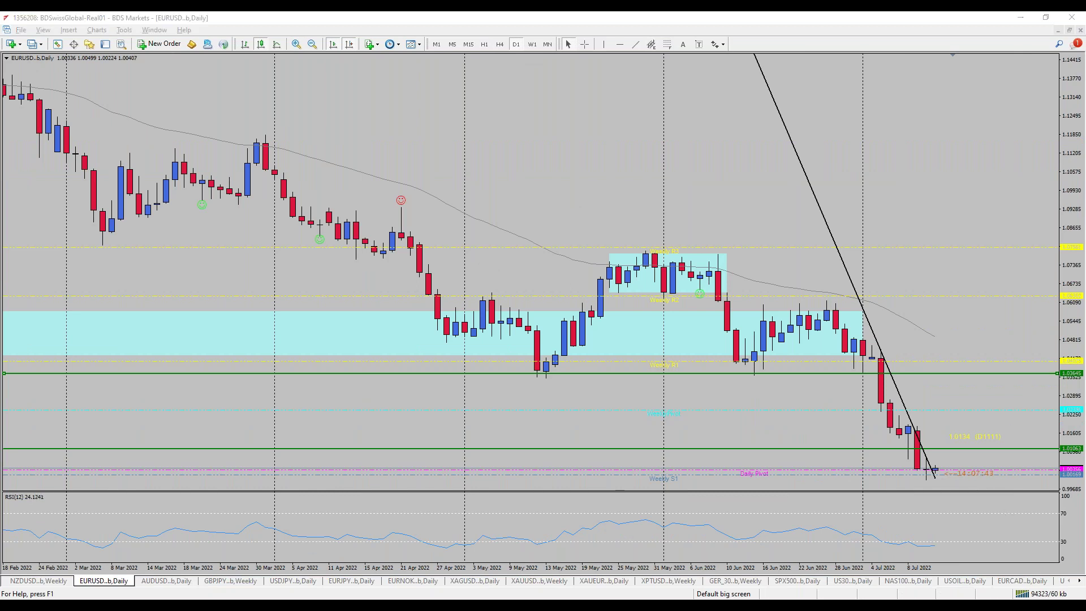
key("alt+Tab")
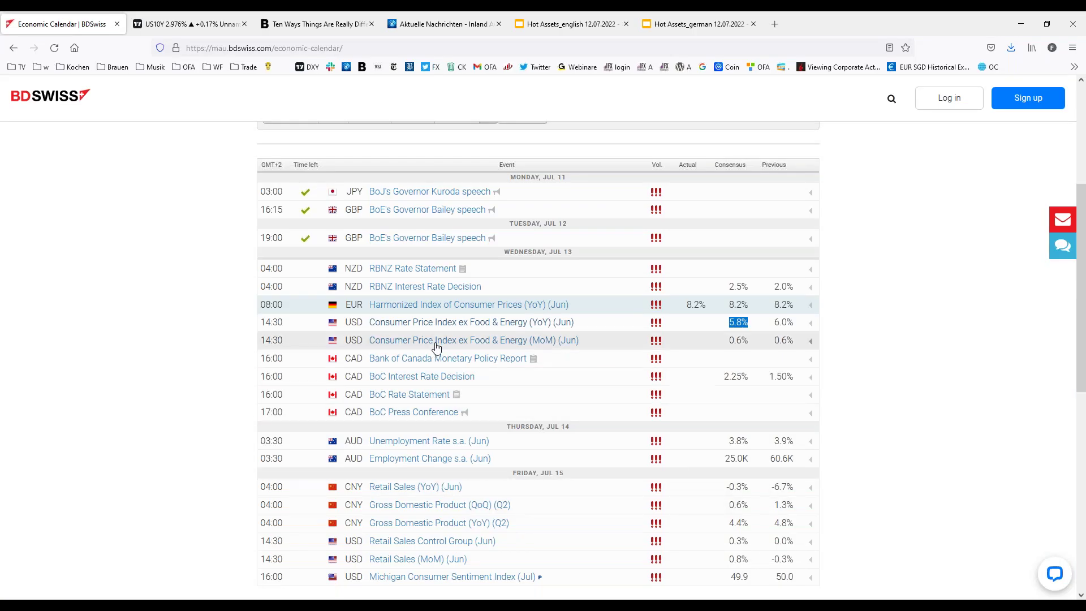
left_click(942, 329)
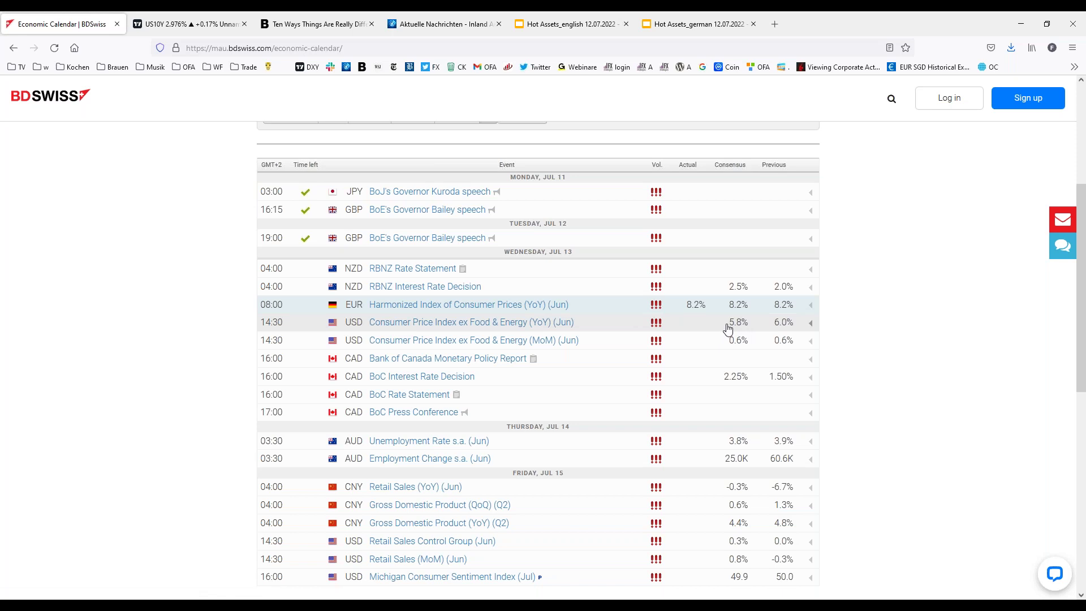
key("alt+Tab")
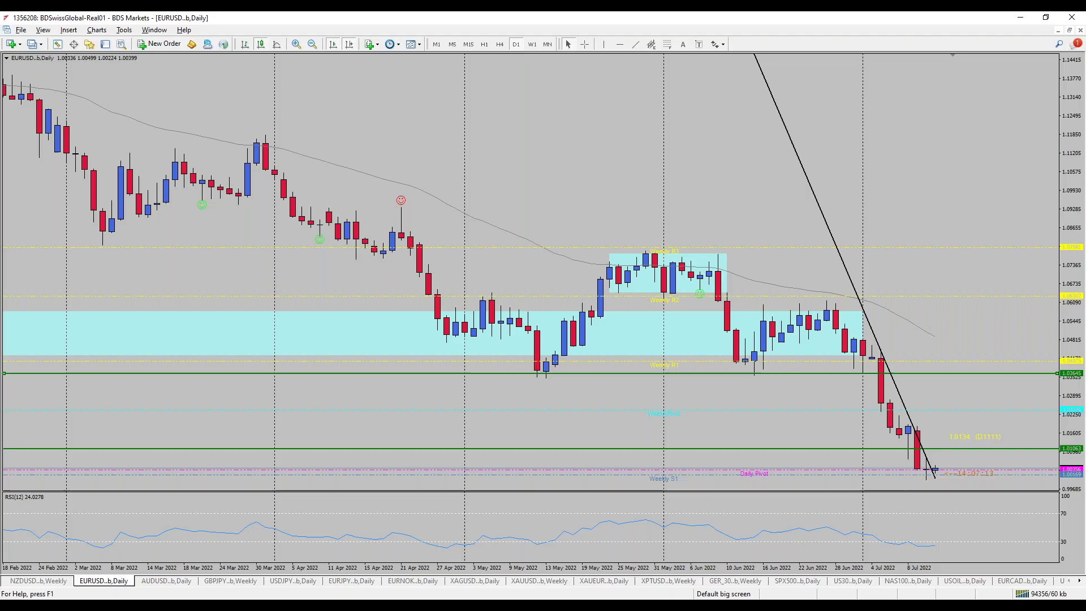
Return EURUSD to the H1 timeframe and restore its chart to the tiled window layout.
left_click(484, 45)
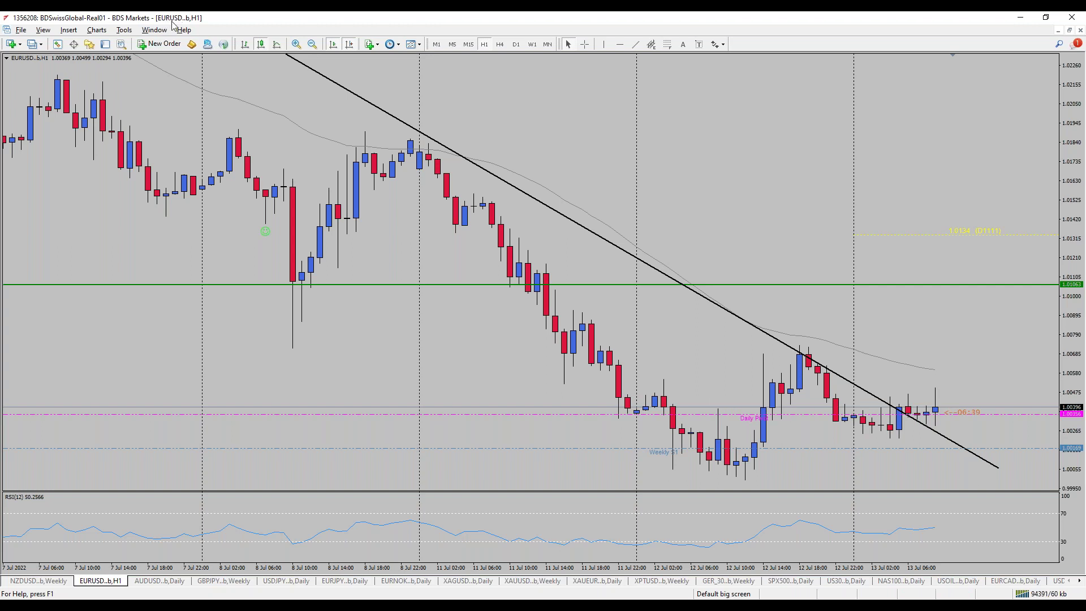
left_click(1069, 30)
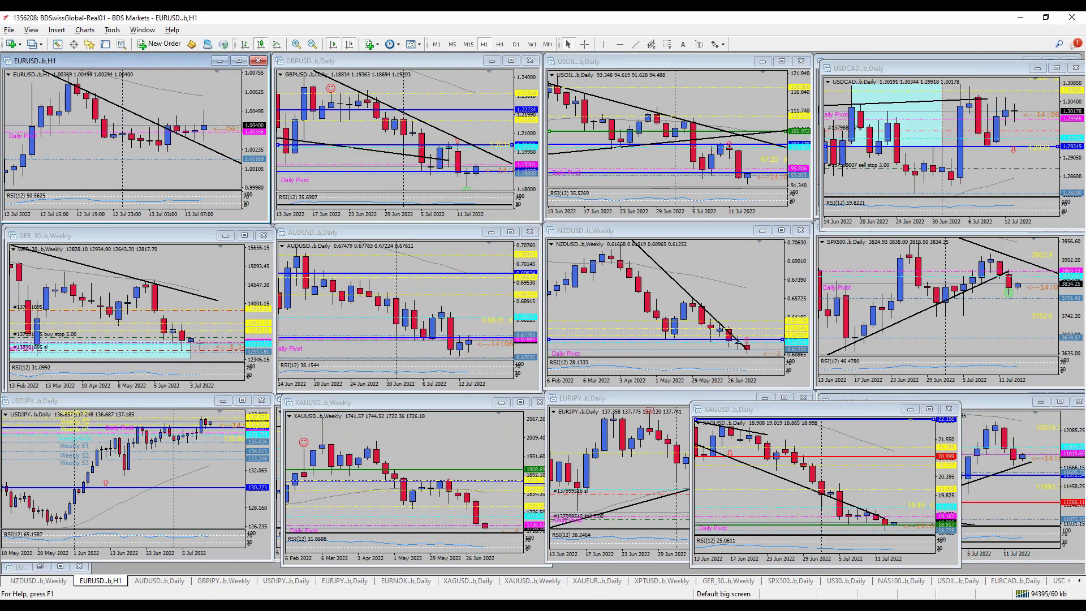
Switch to the US10Y monthly chart in the browser, dismiss the ad-free offer and inspect the yield around the 3% level.
key("alt+Tab")
key("ctrl+Tab")
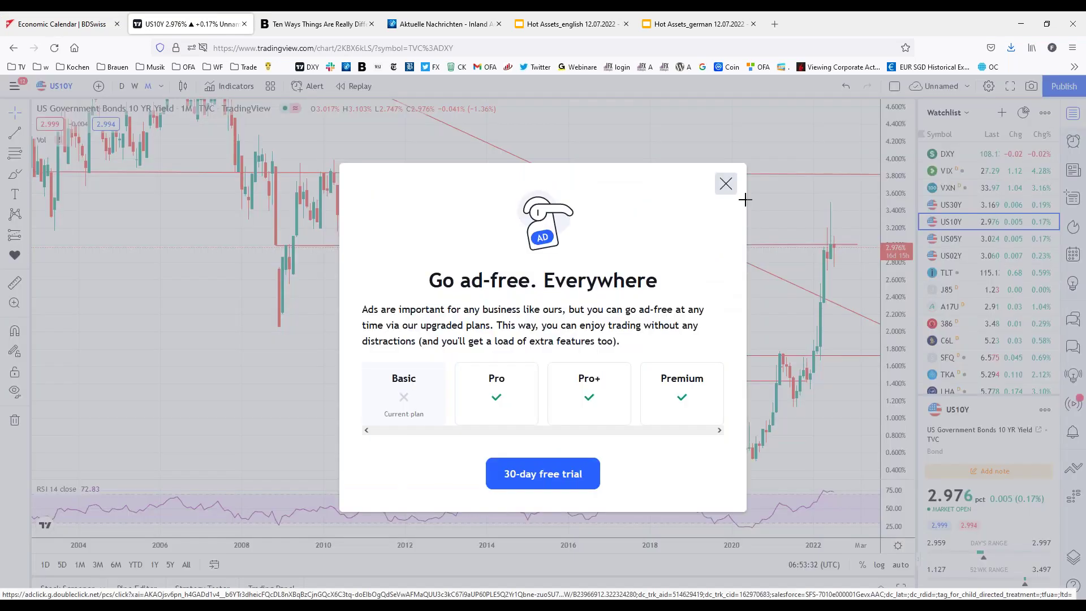
left_click(724, 181)
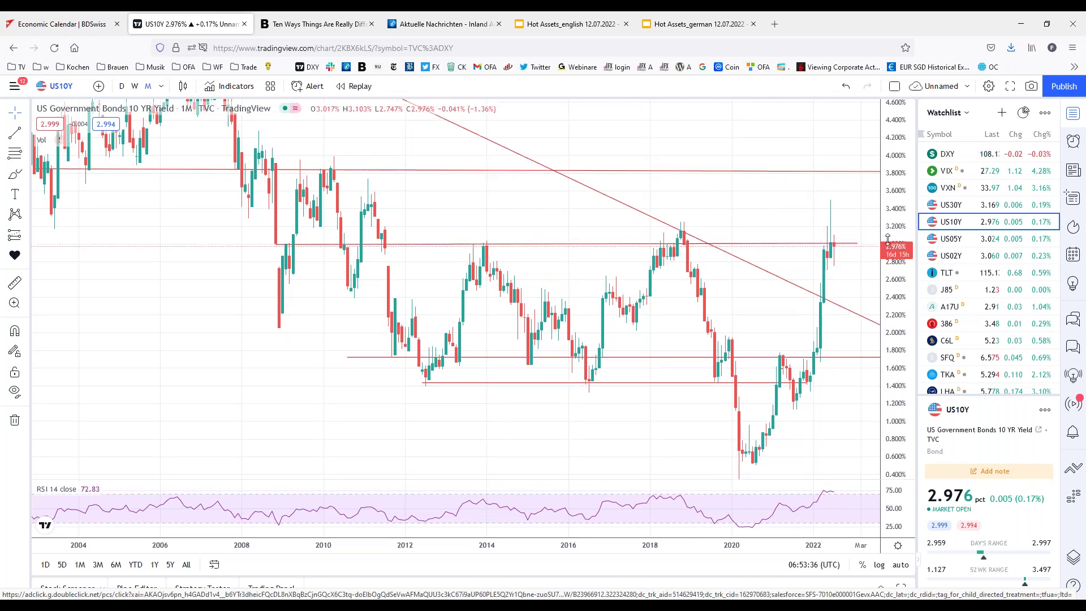
scroll(799, 256, "down", 4)
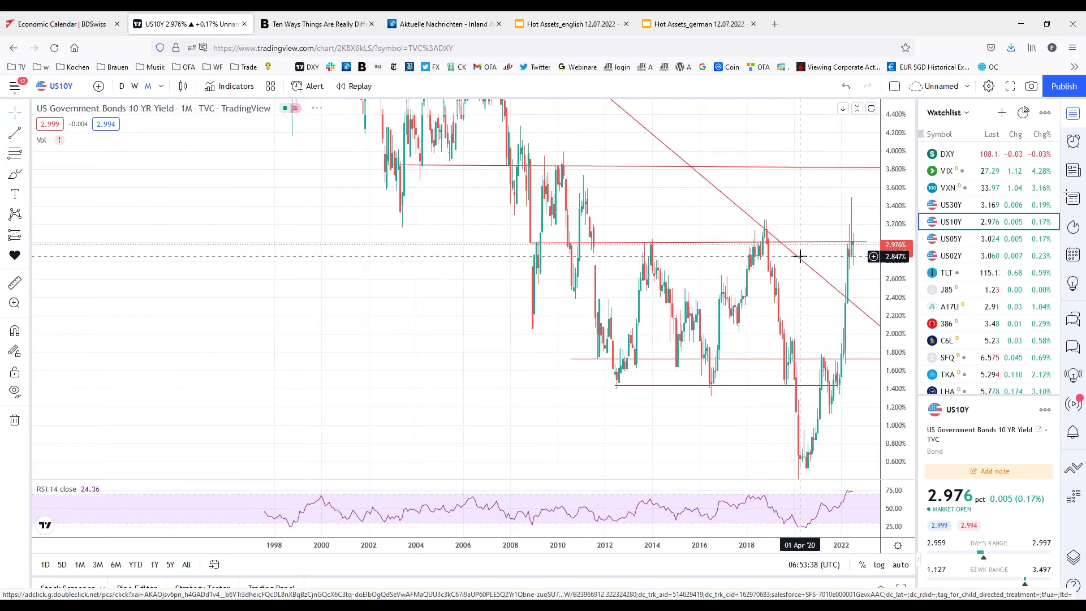
scroll(799, 256, "up", 5)
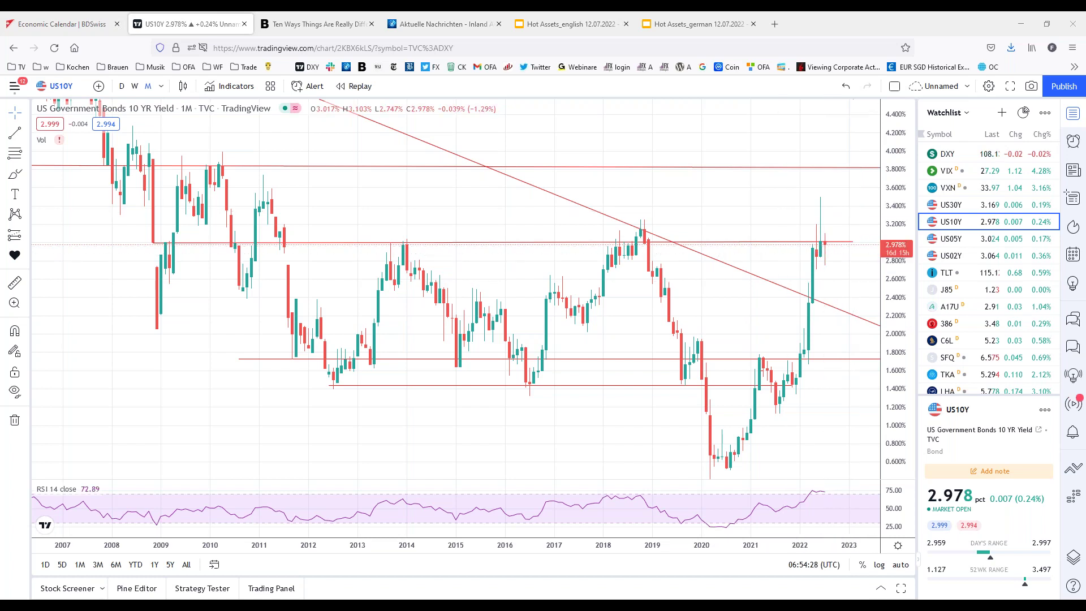
Examine the US10Y yield's long-term decline since the 1980s against the falling trend line and the horizontal levels.
scroll(833, 156, "down", 5)
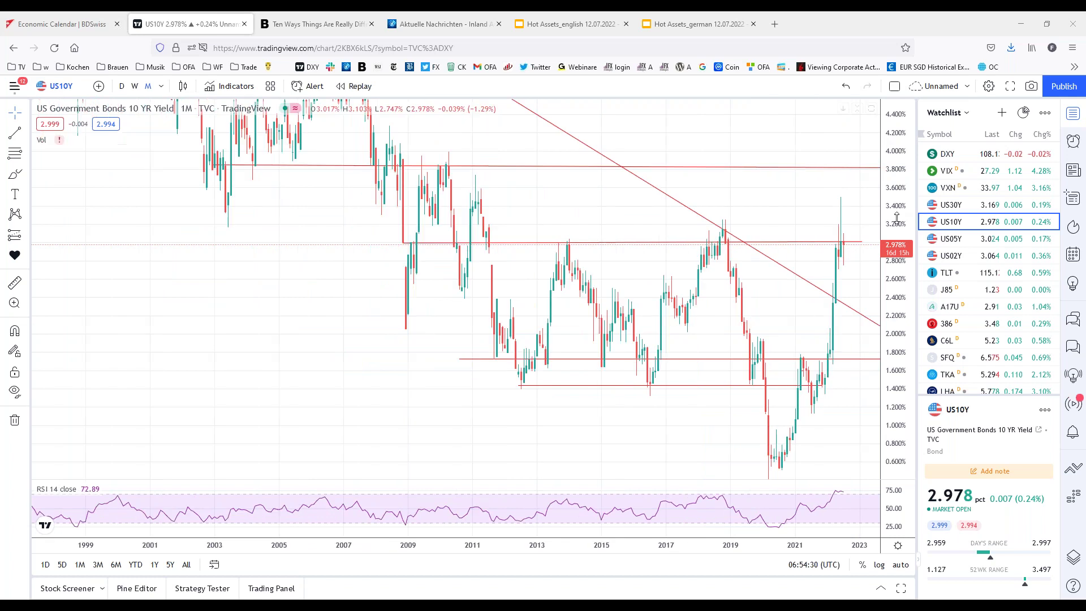
scroll(816, 344, "down", 5)
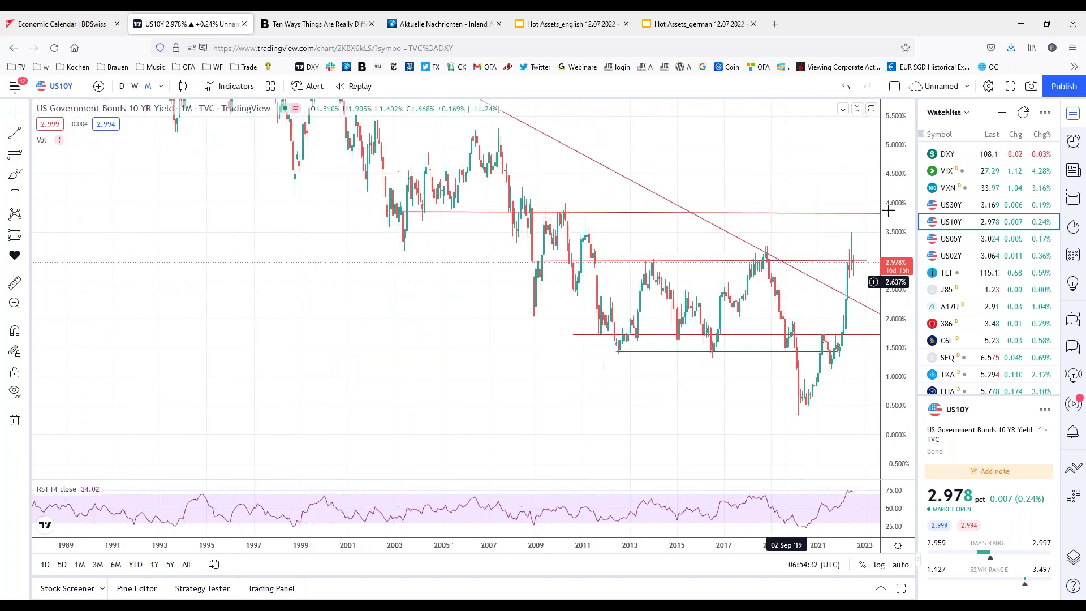
left_click_drag(904, 334, 904, 362)
left_click_drag(819, 249, 793, 284)
scroll(793, 284, "down", 3)
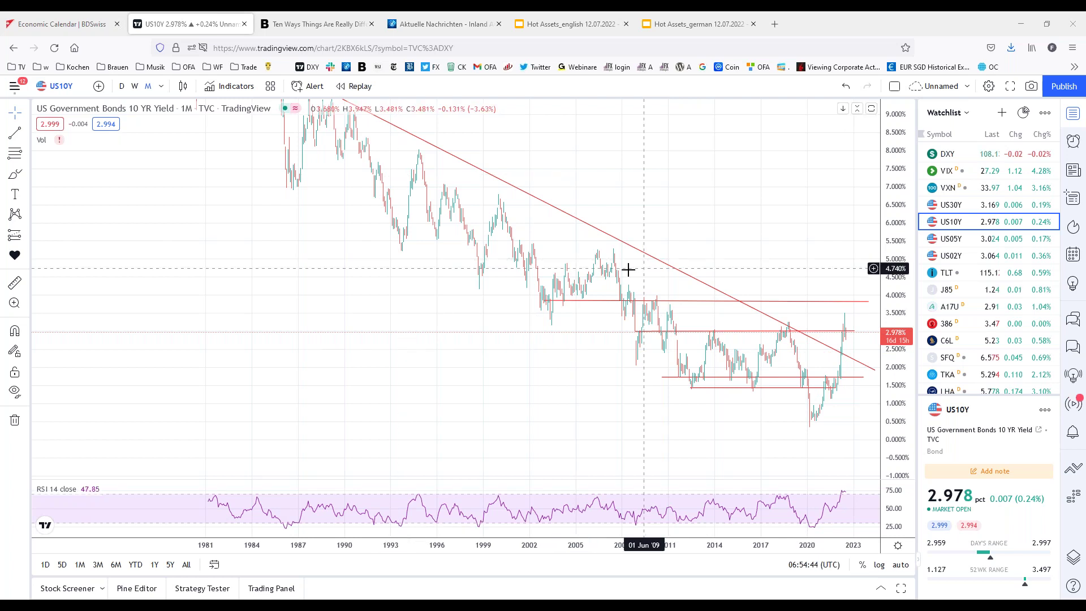
scroll(628, 270, "up", 4)
scroll(628, 270, "up", 4)
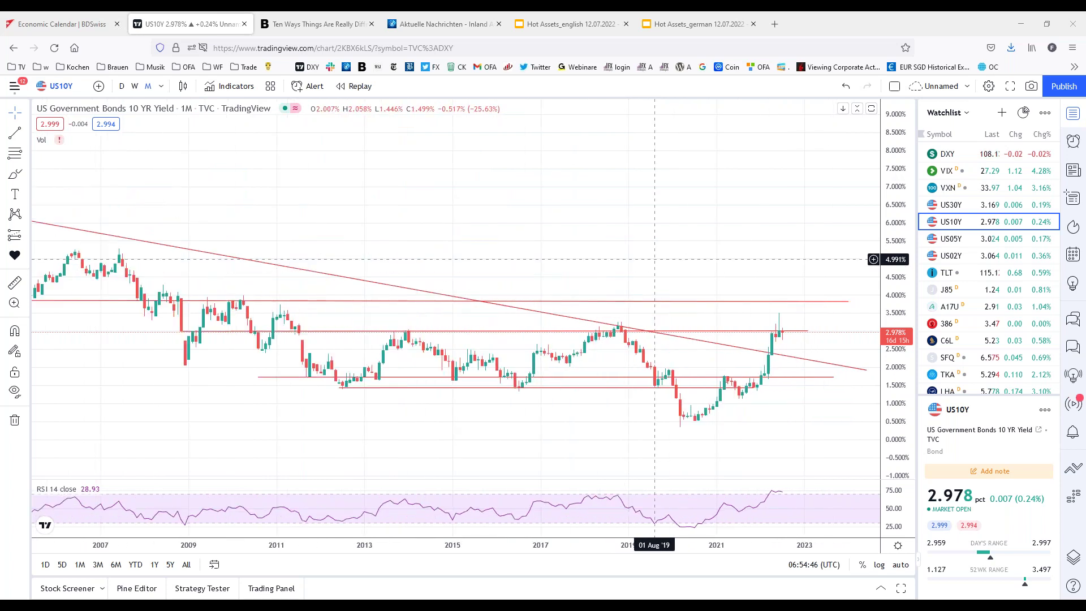
left_click_drag(895, 298, 895, 260)
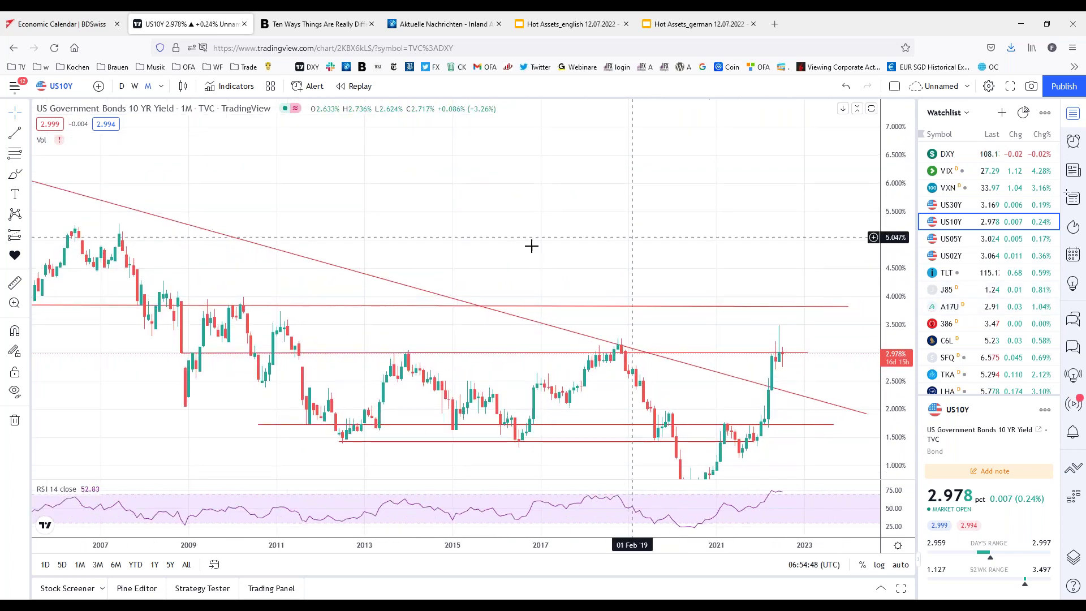
left_click_drag(555, 211, 583, 162)
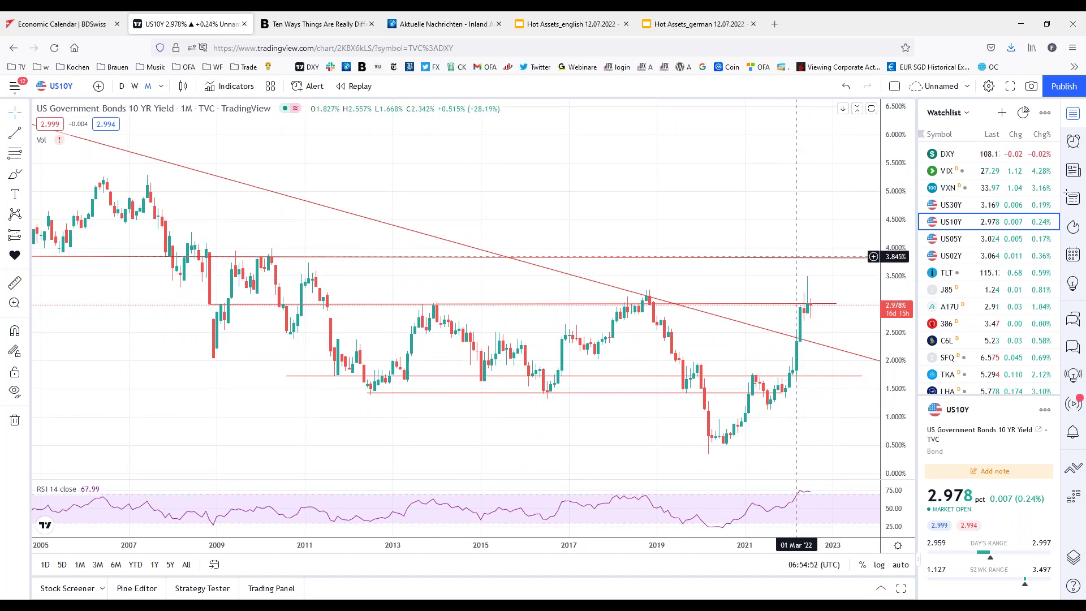
Switch back to MetaTrader, move the XAGUSD chart window over the NZDUSD chart and maximize the NAS100 daily chart.
key("alt+Tab")
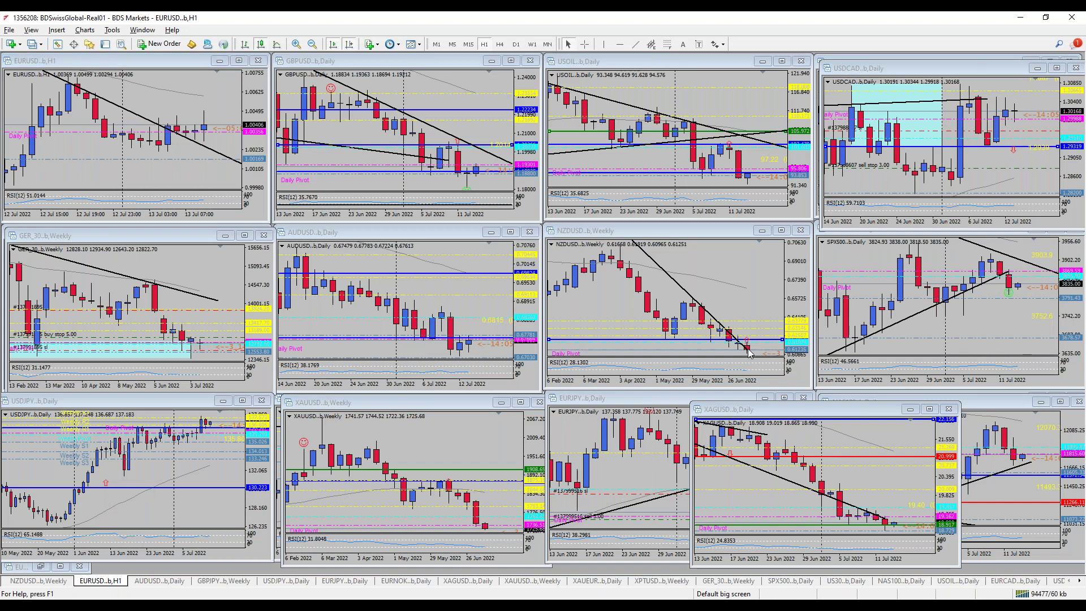
left_click_drag(813, 410, 737, 339)
double_click(927, 405)
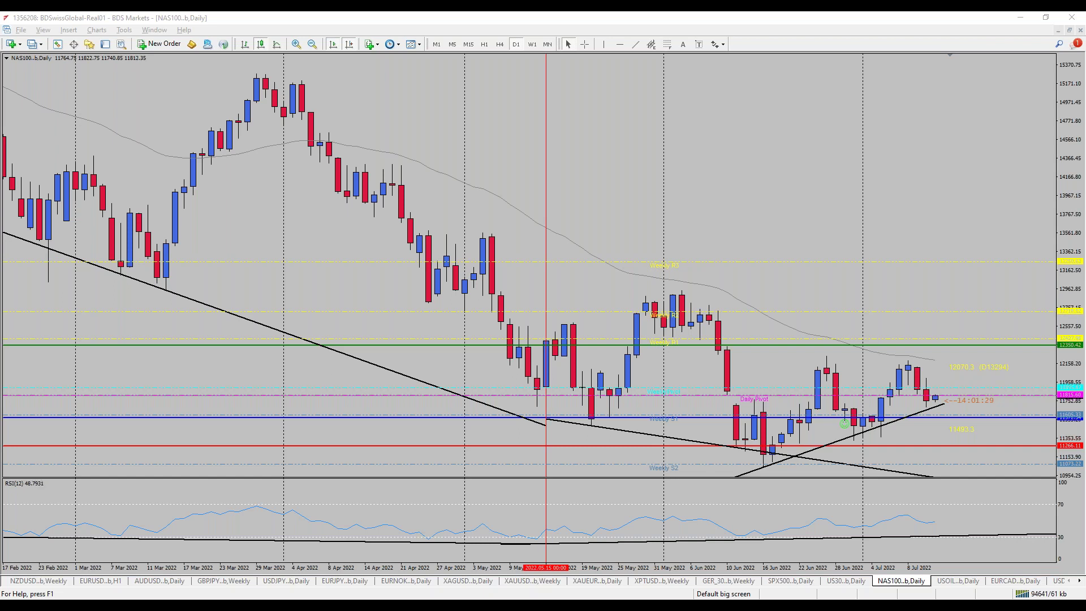
Review the details and consensus of the US core CPI (YoY) release in the browser's economic calendar and return to MetaTrader.
key("alt+Tab")
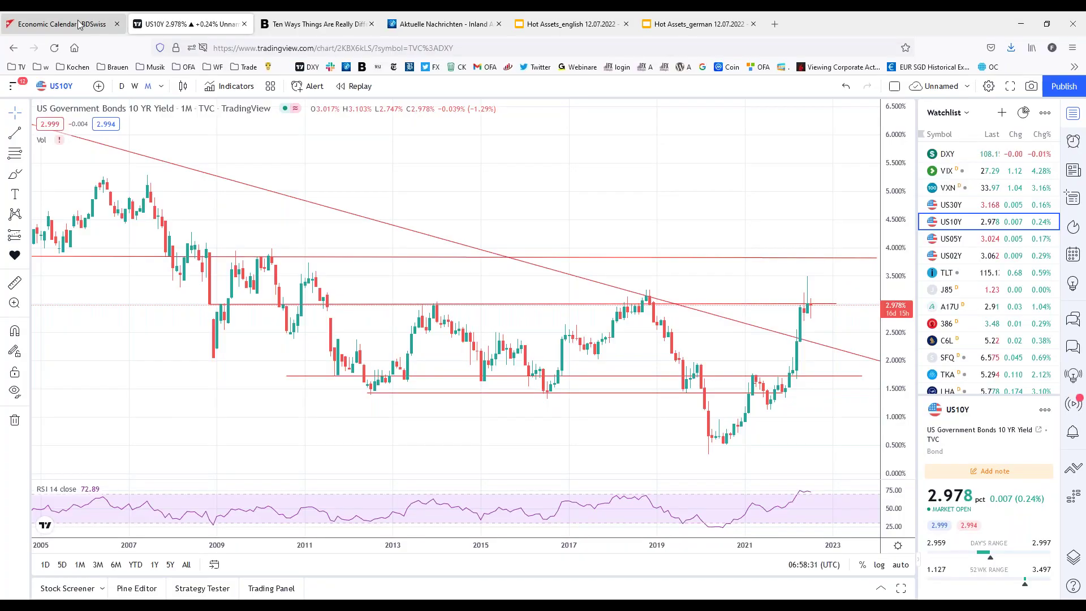
left_click(79, 25)
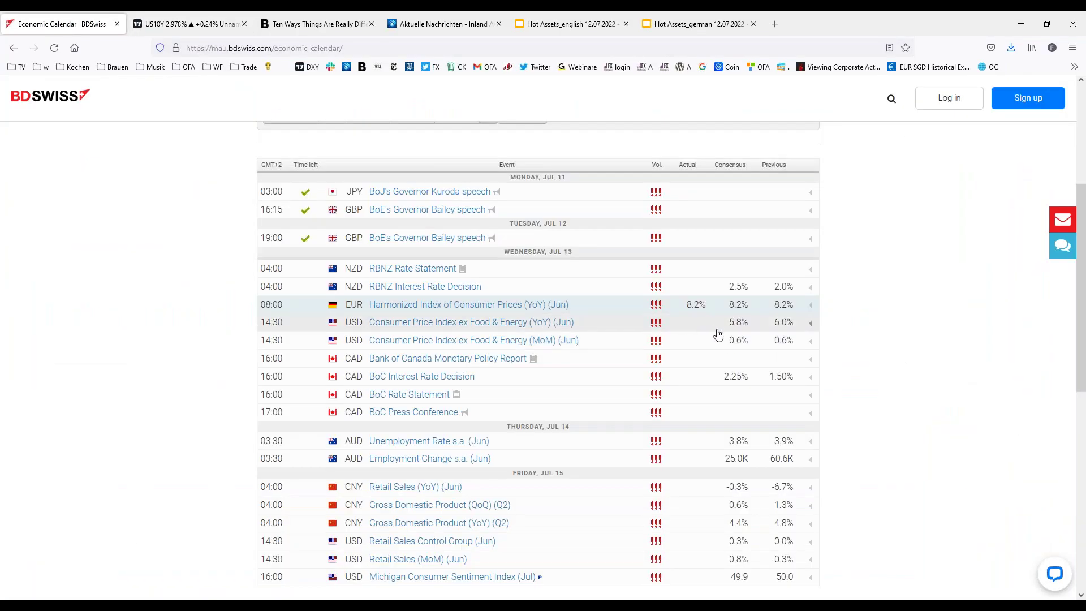
left_click_drag(728, 322, 757, 327)
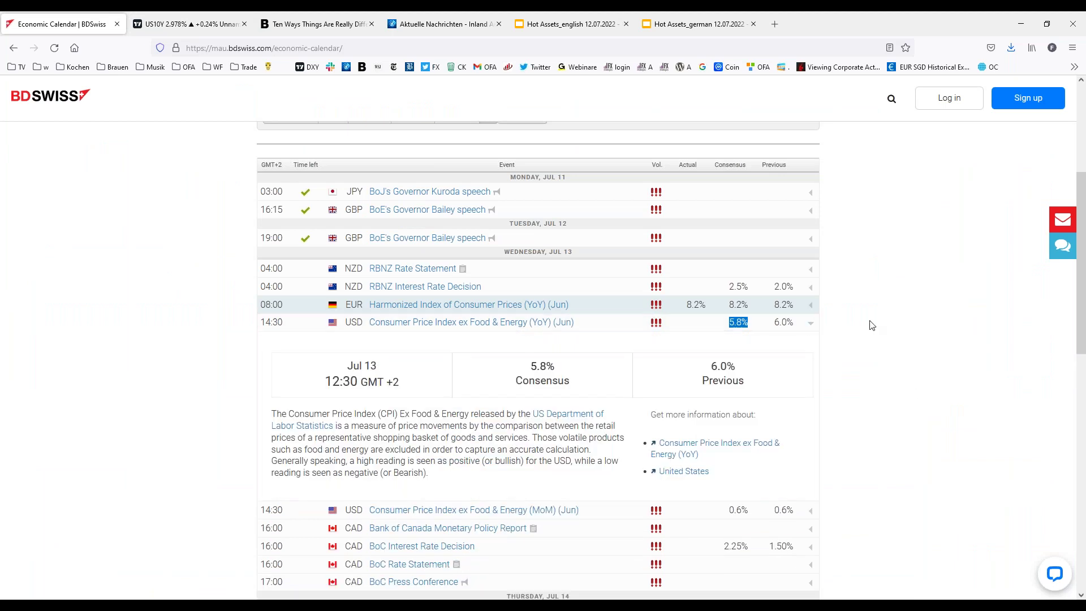
left_click(622, 365)
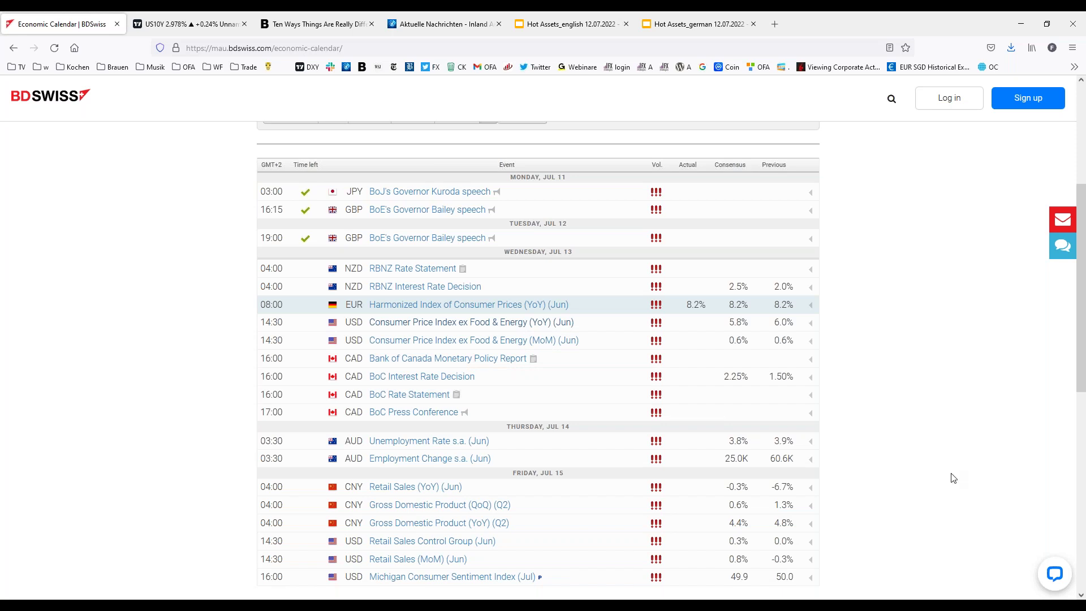
key("alt+Tab")
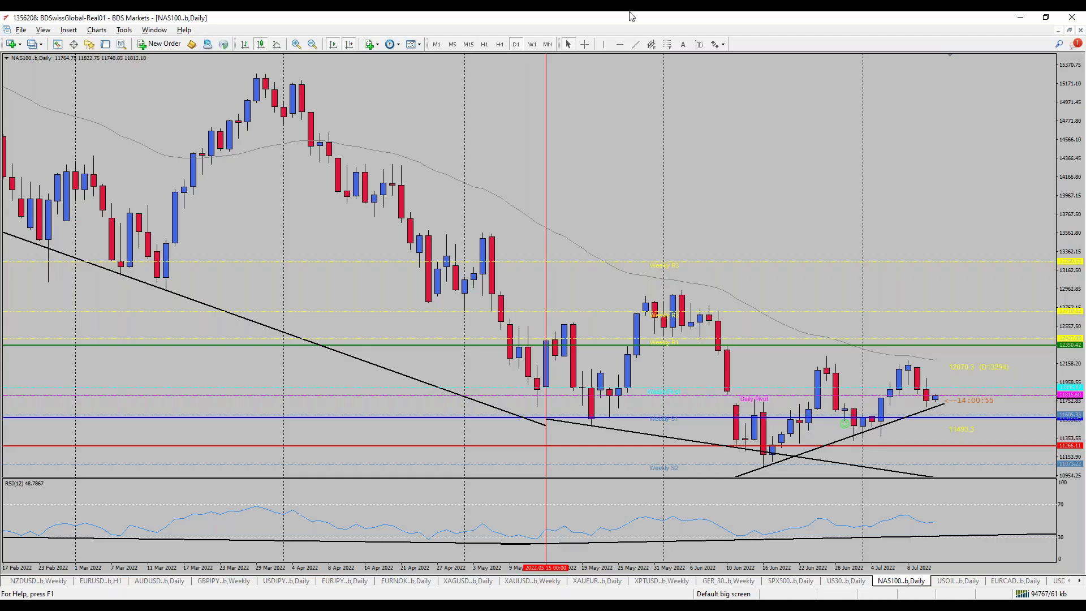
Restore the NAS100 window, maximize the USOIL chart on the weekly timeframe and inspect the moving average at the latest candle.
left_click(1071, 31)
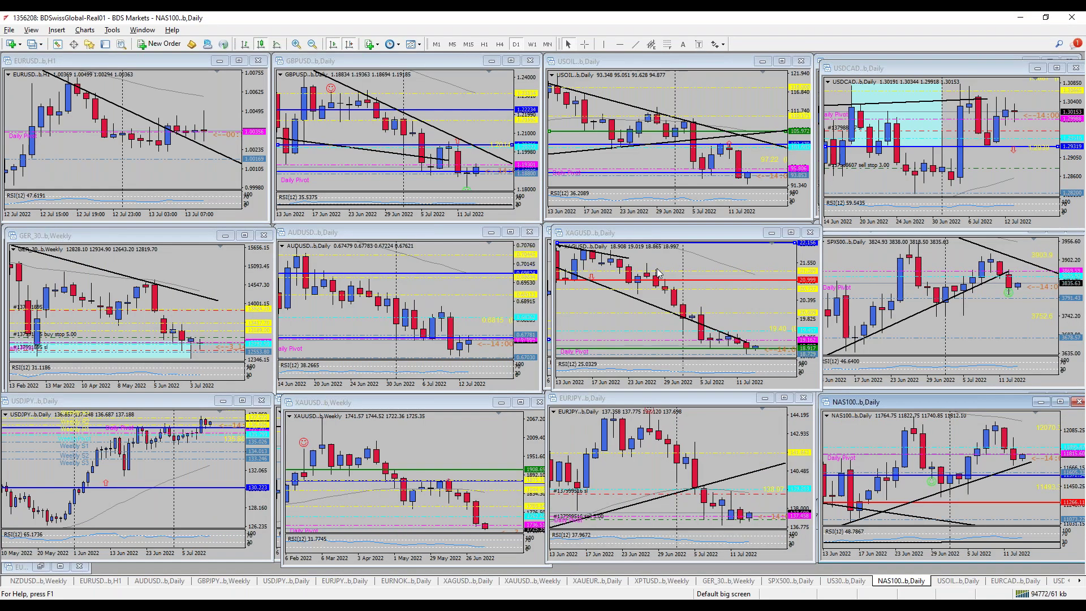
key("ctrl+Tab")
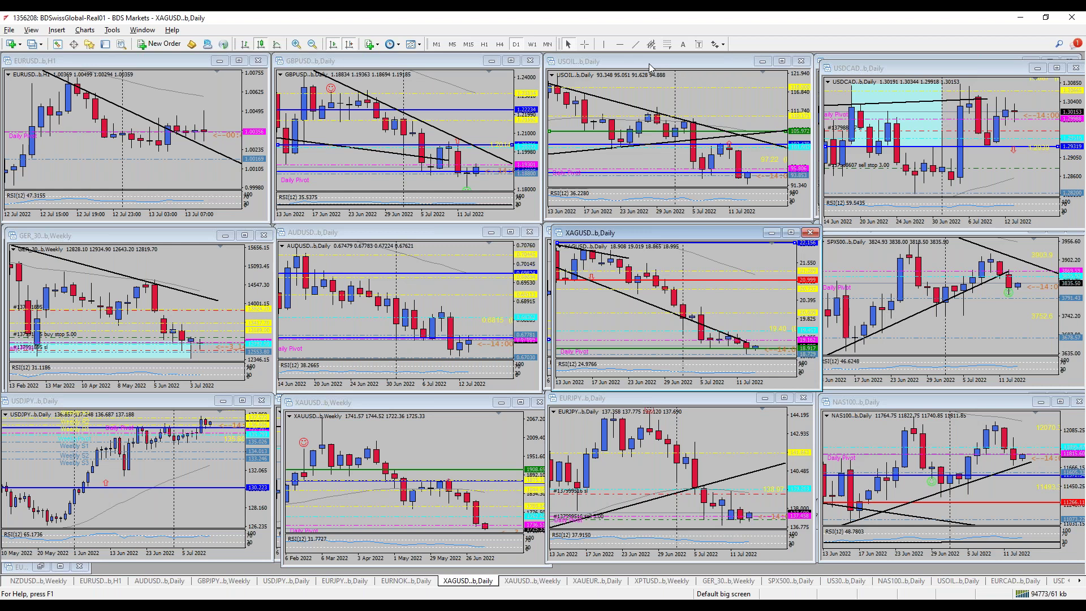
double_click(649, 64)
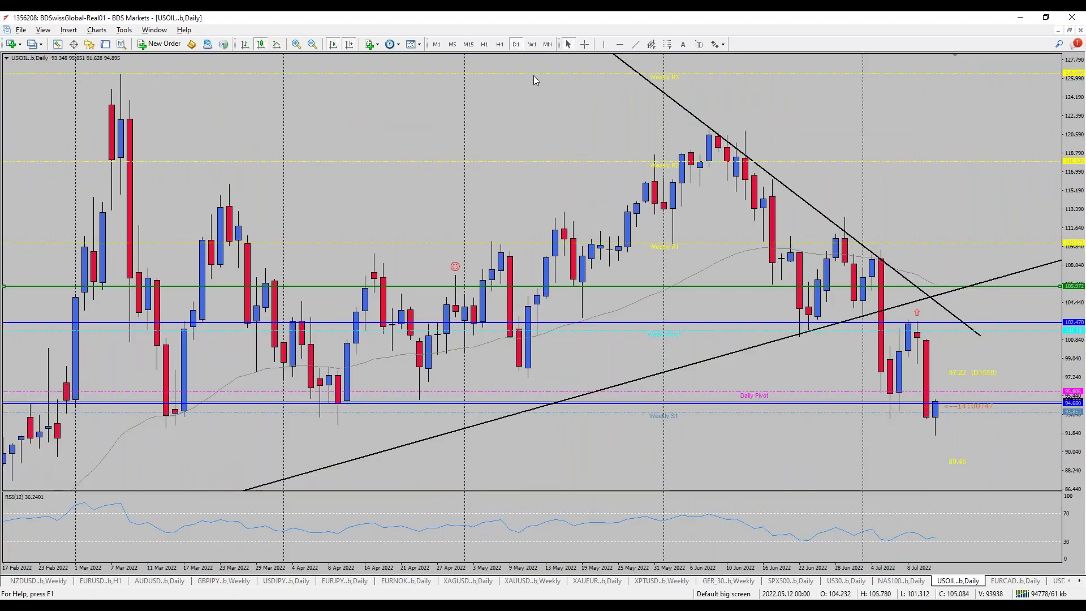
left_click(532, 44)
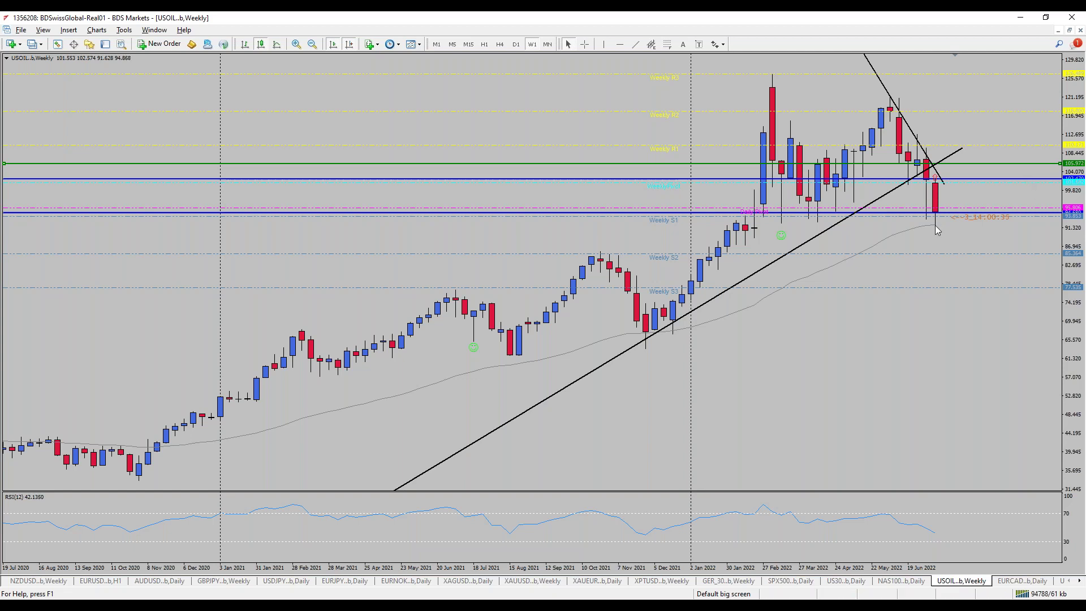
mouse_move(935, 226)
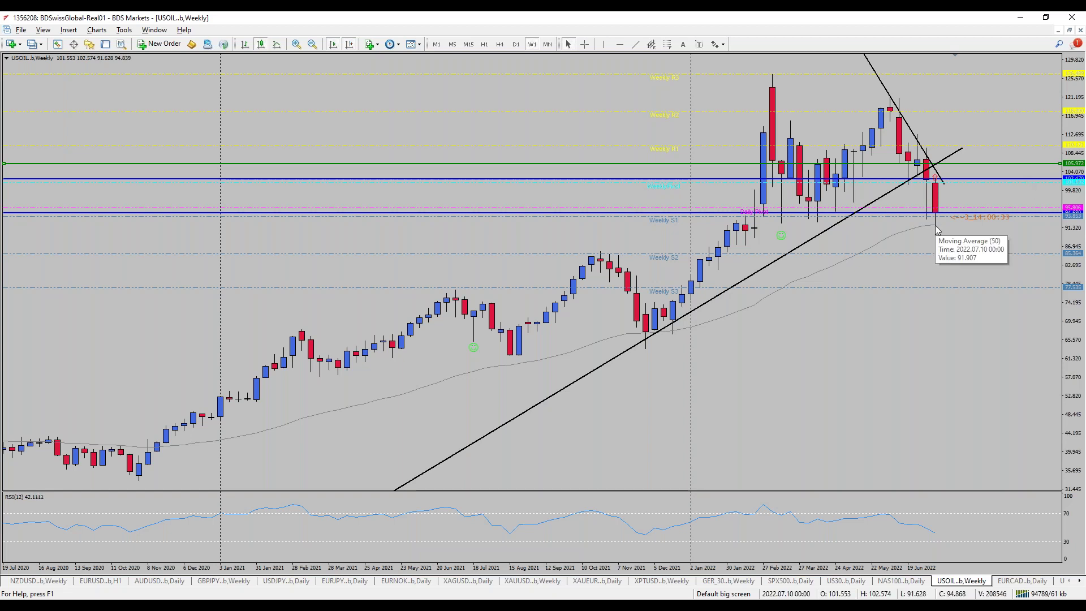
Set the USOIL chart to the daily timeframe, inspect price around the trend lines and horizontal levels, and restore its window.
left_click(524, 44)
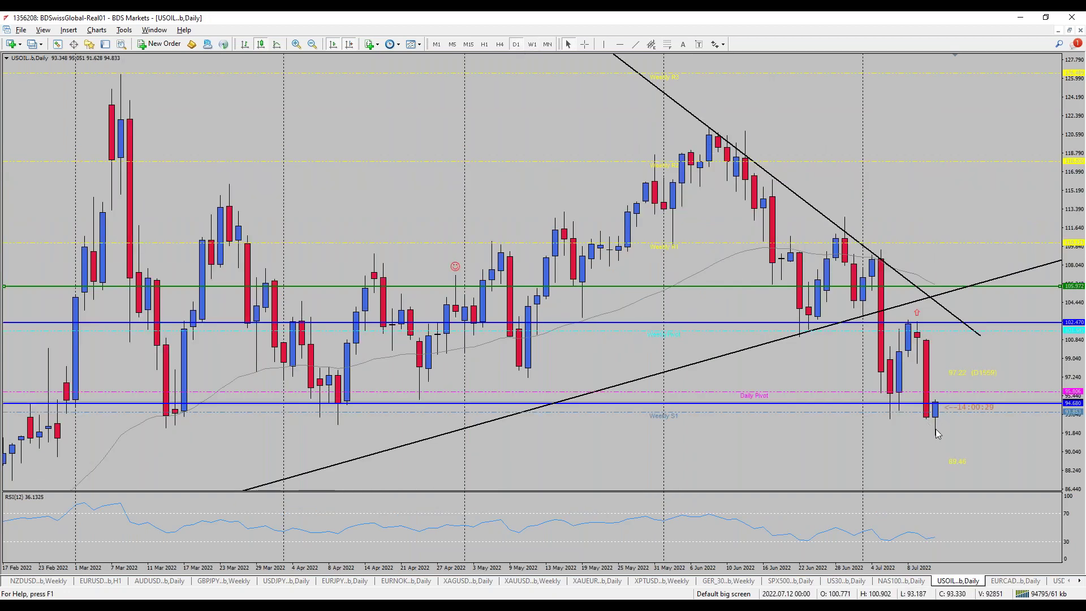
left_click(312, 45)
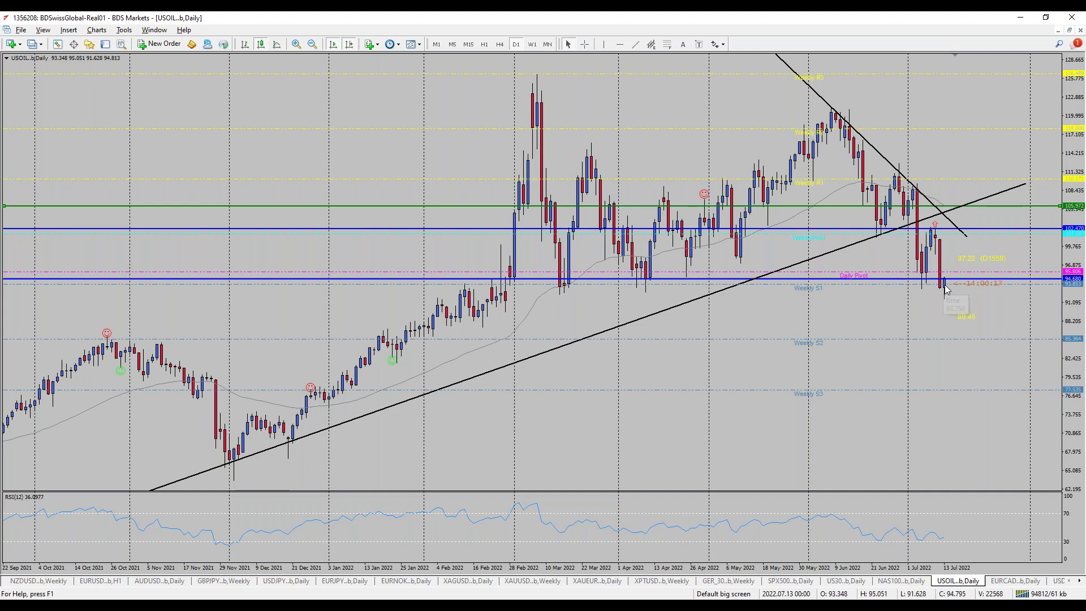
mouse_move(820, 125)
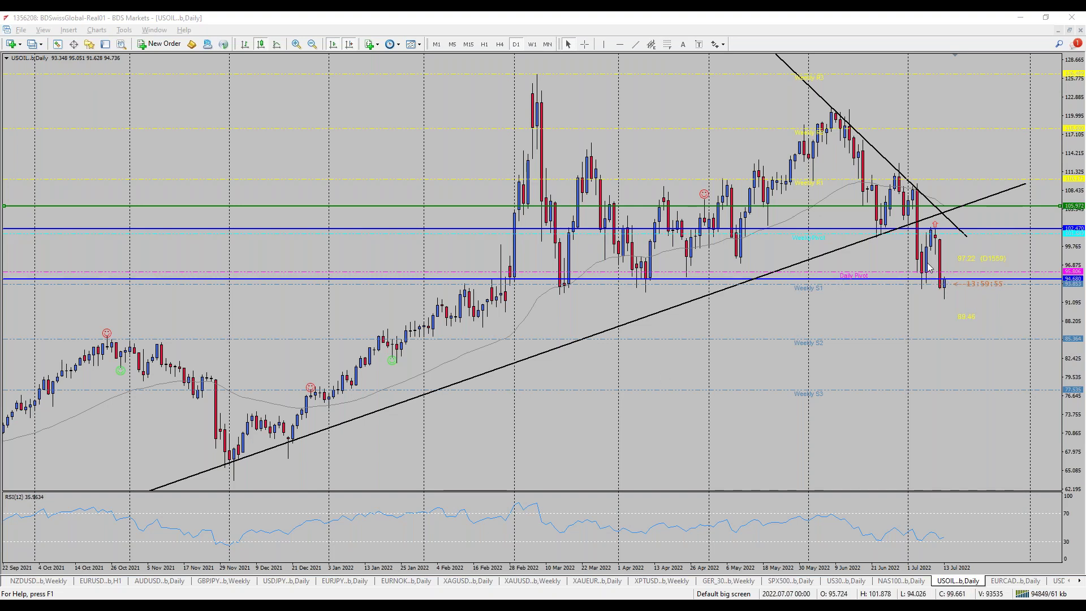
left_click(1071, 30)
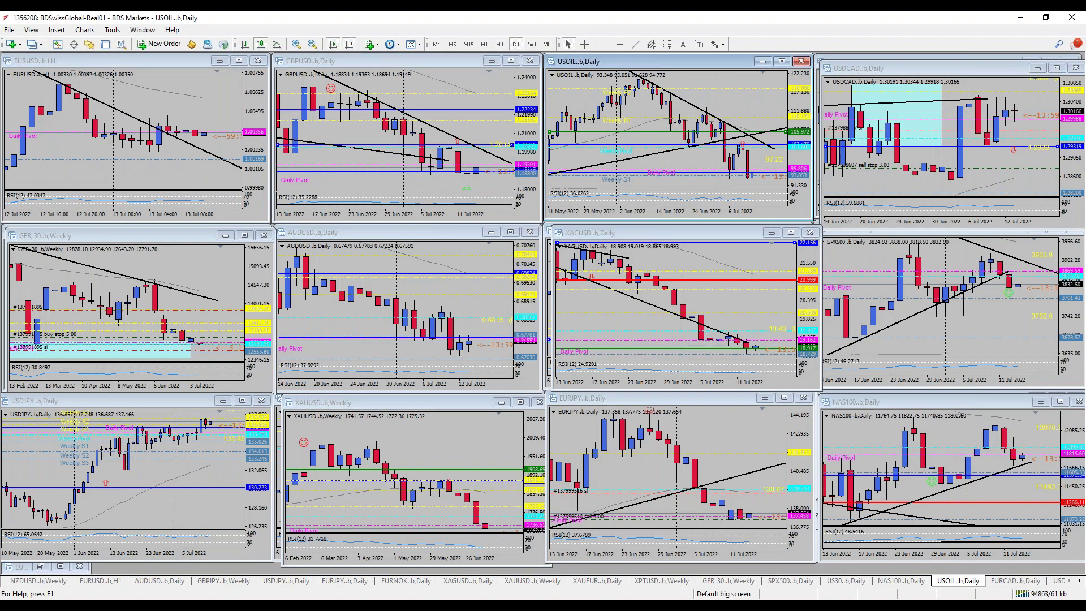
Set the EURUSD chart to the daily timeframe and enlarge the candles in the USOIL chart.
left_click(113, 61)
left_click(516, 44)
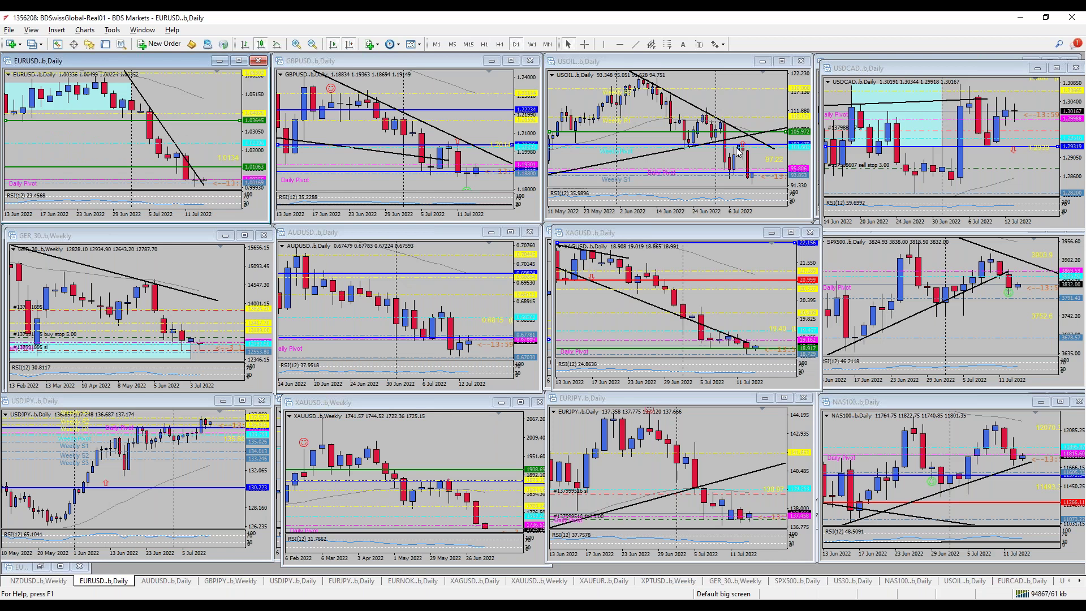
left_click(714, 135)
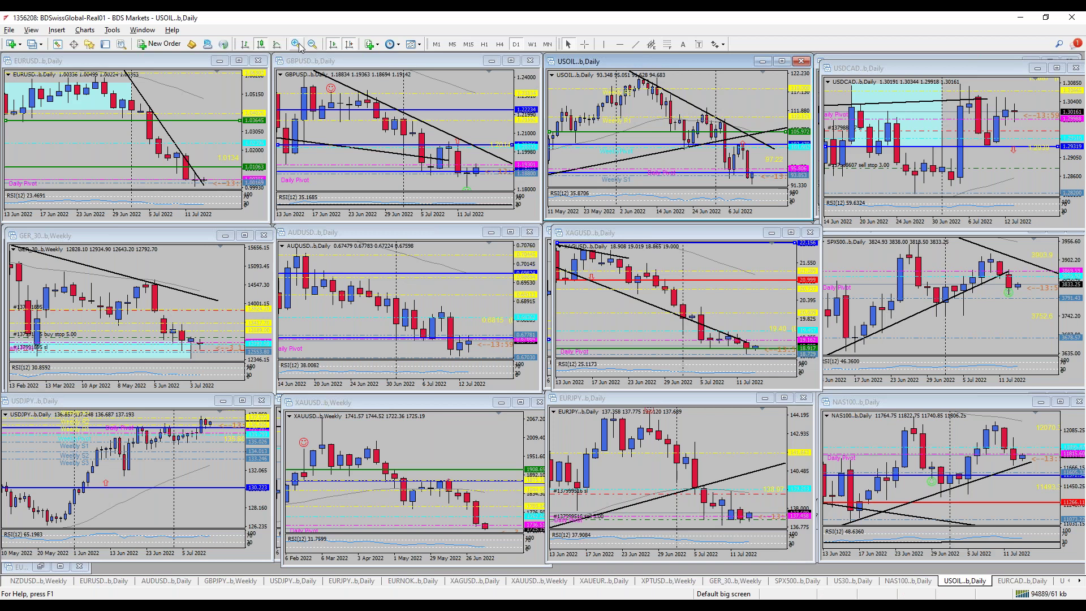
key("plus")
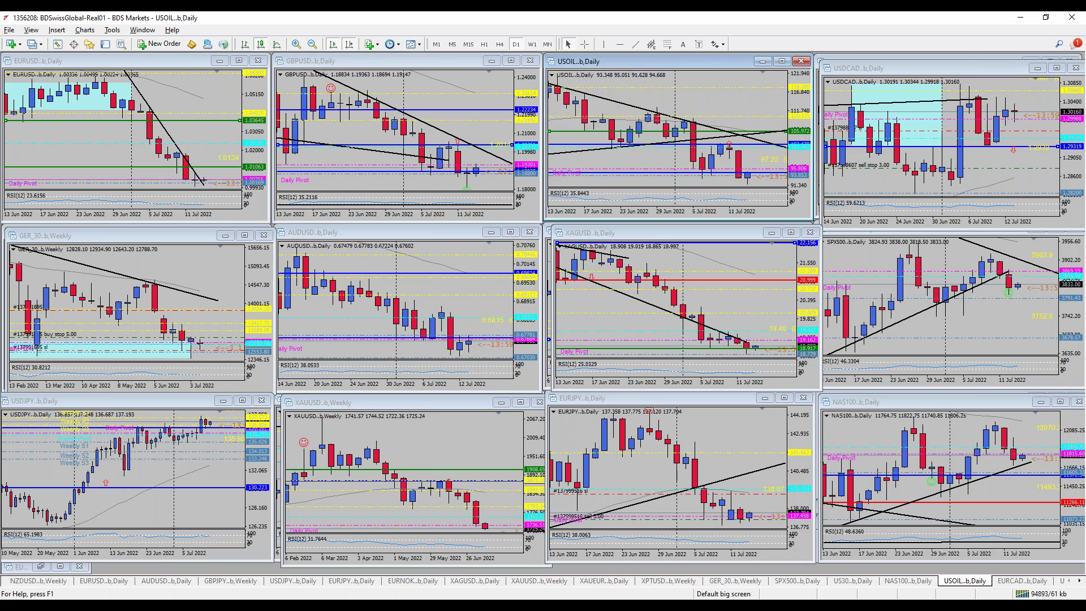
Uncover and maximize the EURCAD chart, and draw a falling trend line along its recent highs on the H4 timeframe.
left_click(942, 96)
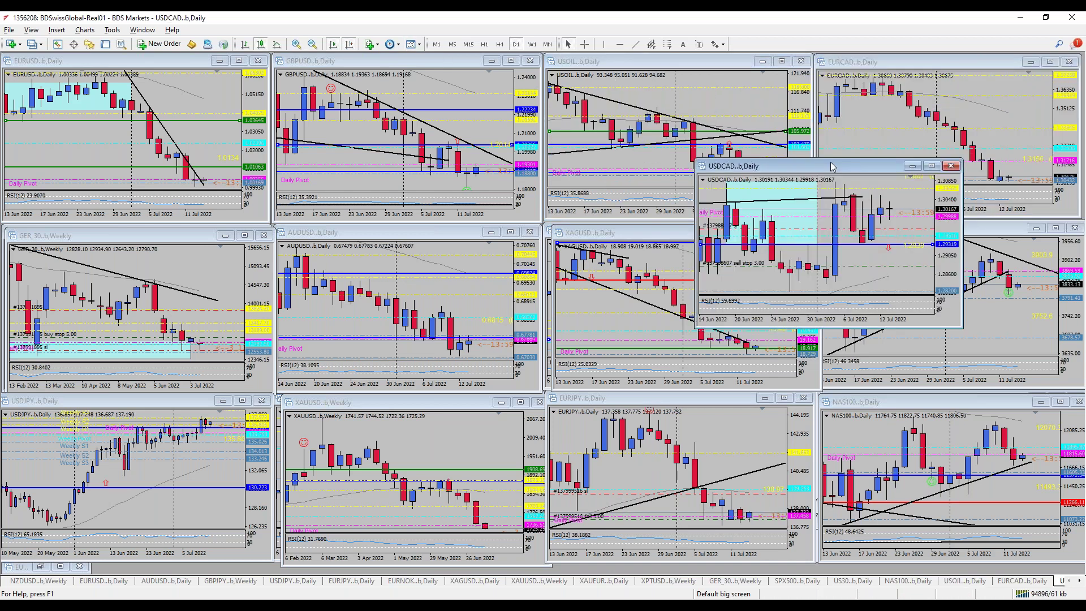
key("ctrl+F6")
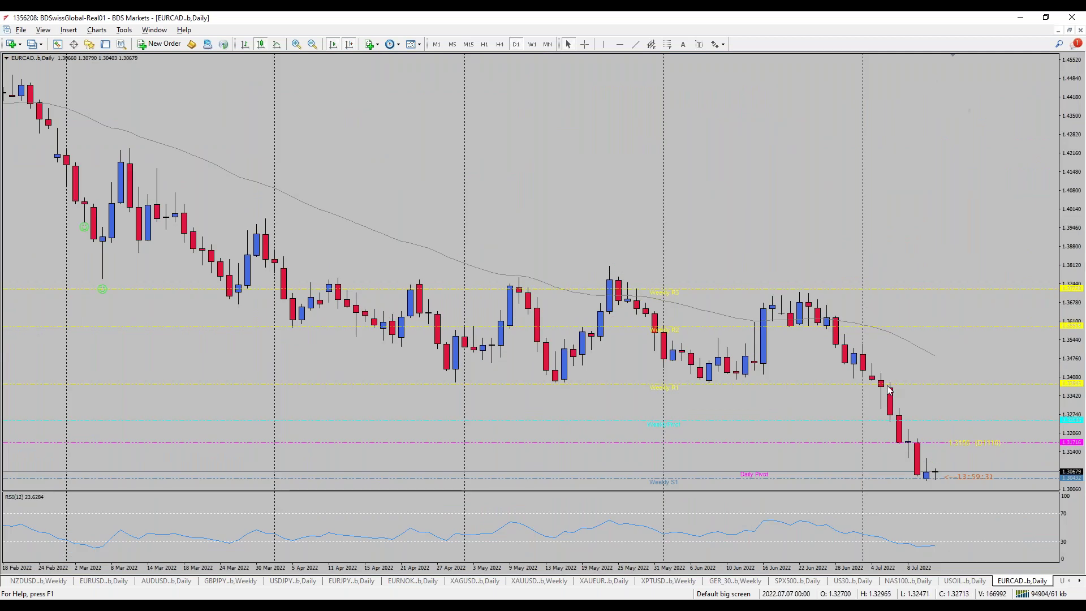
left_click(497, 45)
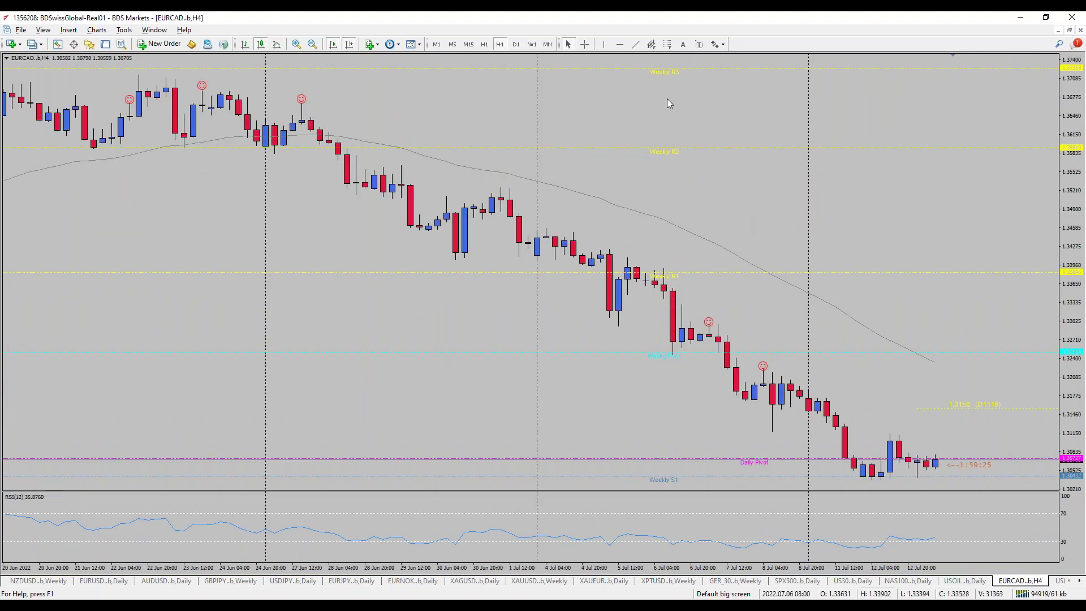
left_click_drag(933, 472, 552, 206)
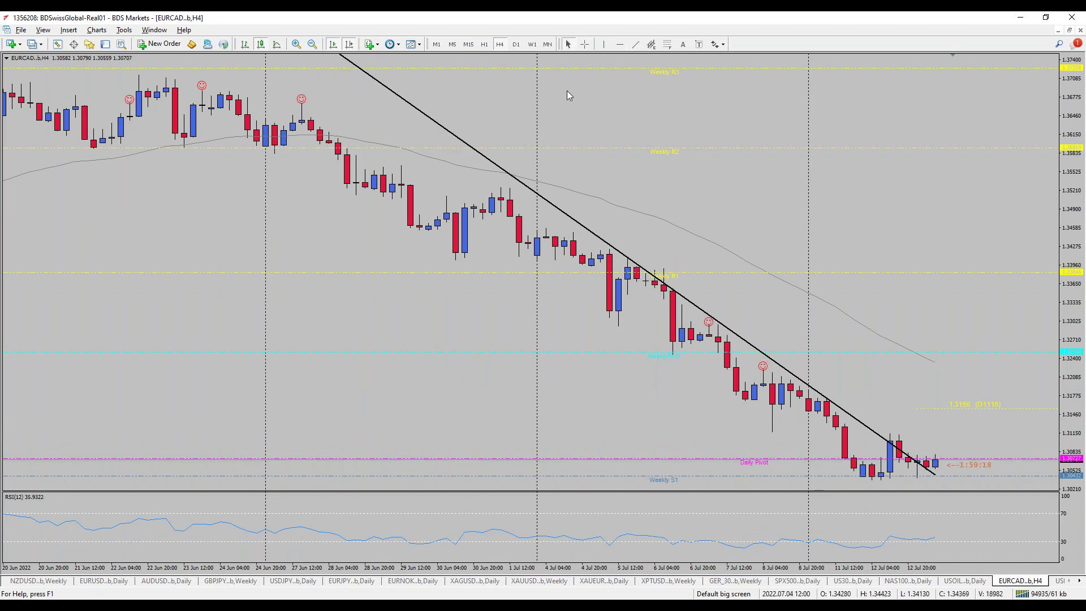
Check EURCAD on the weekly timeframe and add a horizontal line at about 1.33866 along the former lows of the daily chart.
left_click(532, 45)
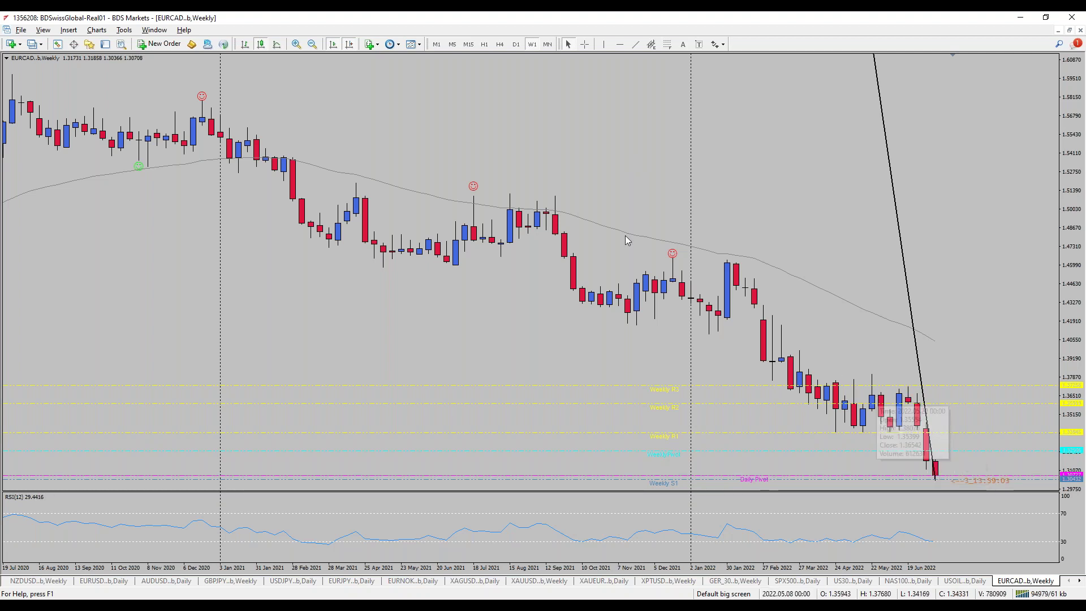
left_click(517, 45)
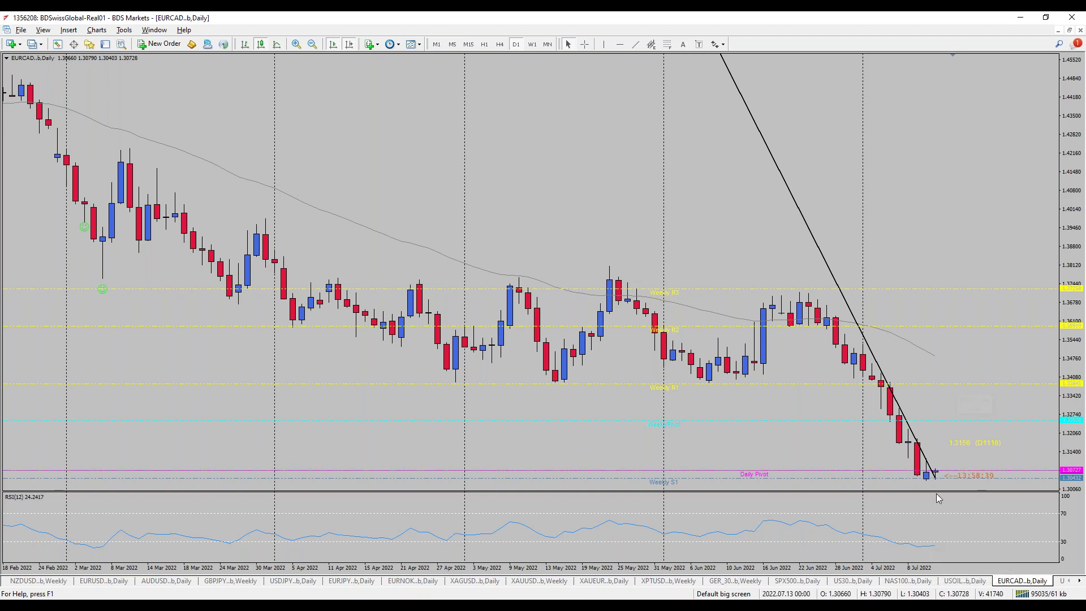
left_click(621, 44)
left_click_drag(747, 309, 764, 384)
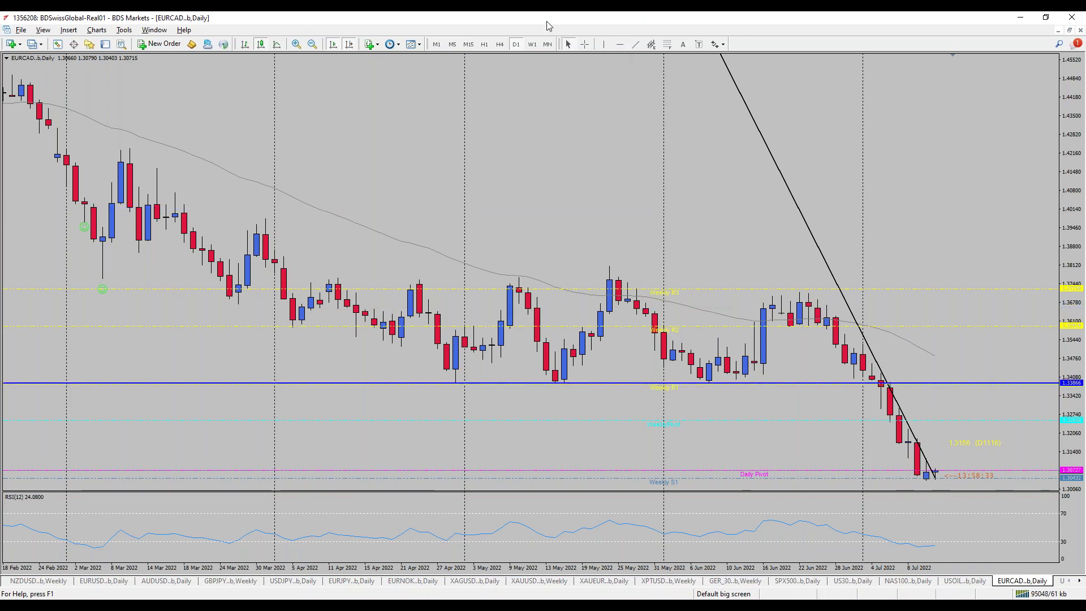
Put the USDCAD window back over the restored EURCAD chart and maximize USDCAD on the weekly timeframe.
left_click(1069, 31)
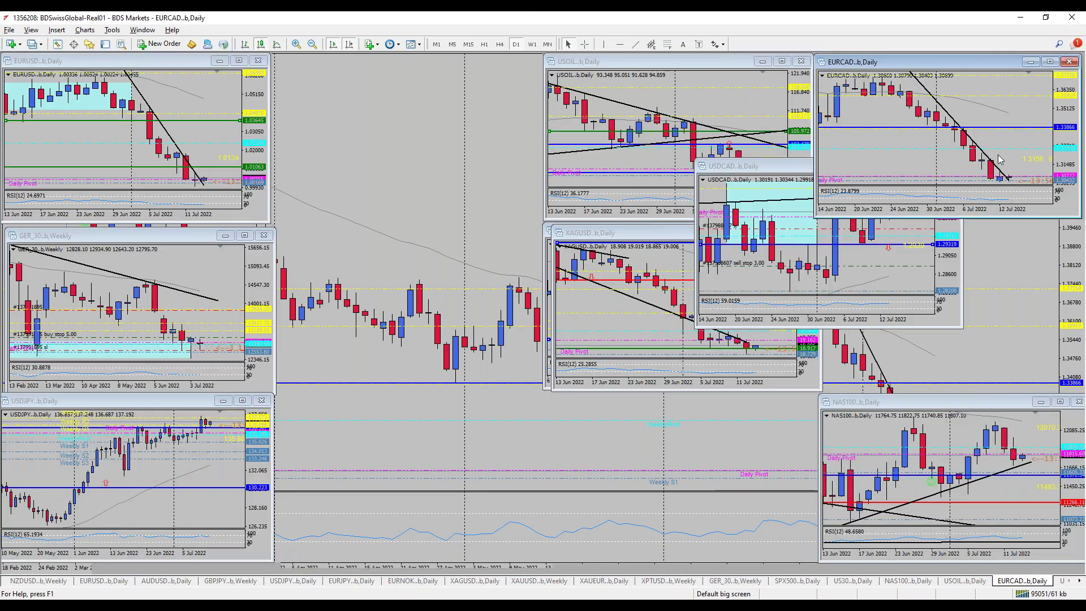
left_click(1030, 62)
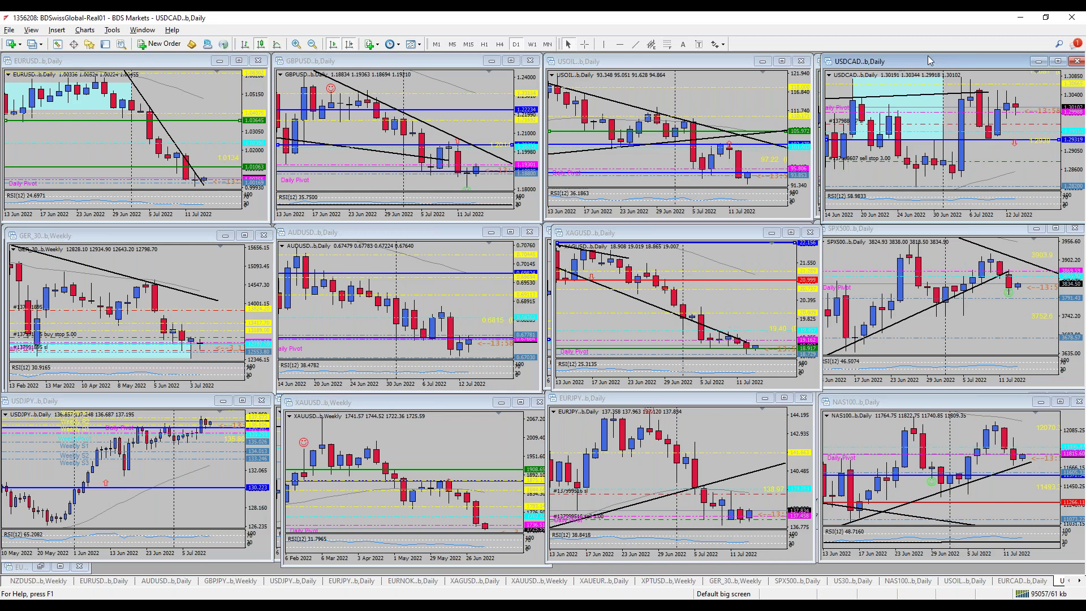
double_click(923, 63)
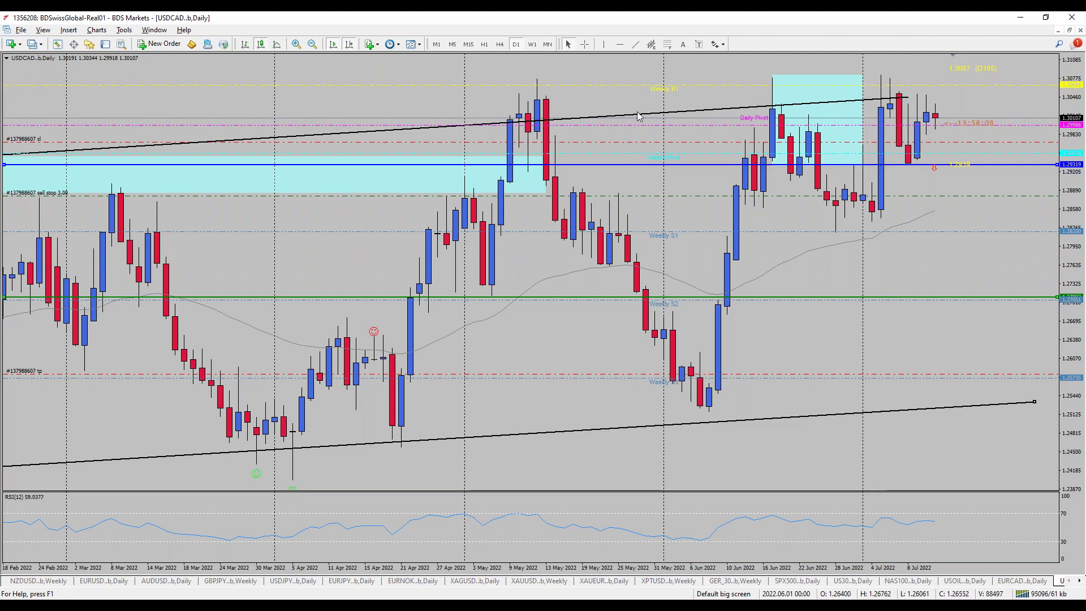
left_click(532, 45)
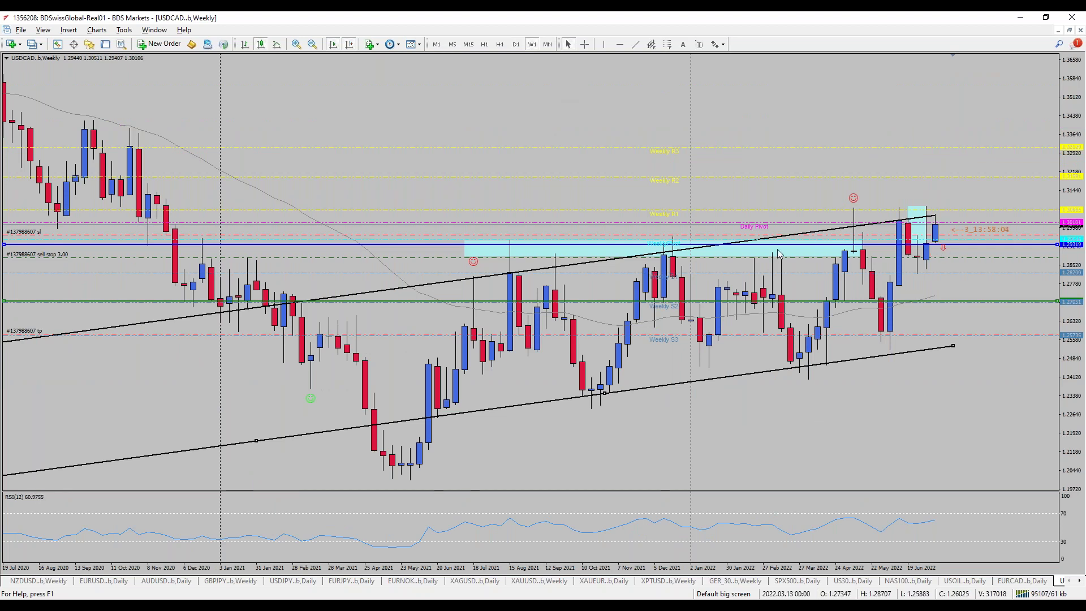
Show the list of trading orders, select the pending USDCAD sell stop order for review and restore the chart window.
left_click(106, 44)
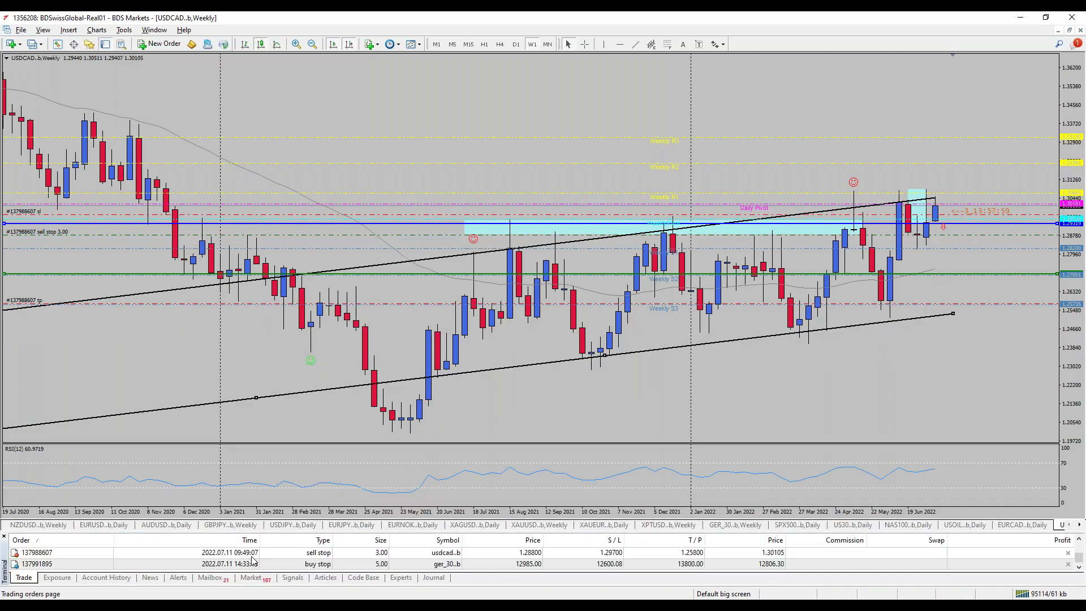
left_click(451, 556)
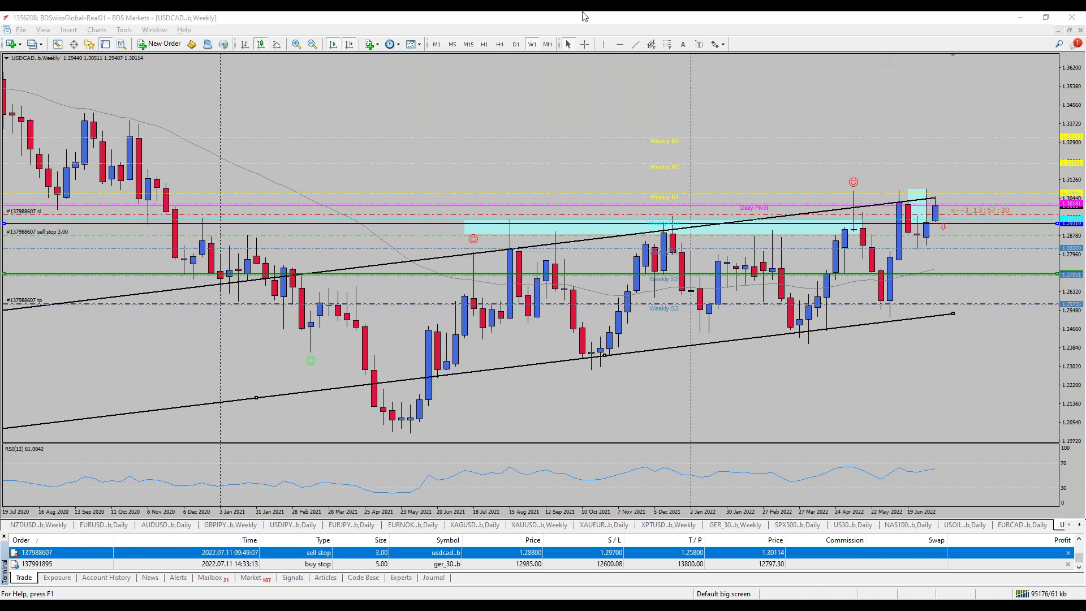
left_click(1069, 30)
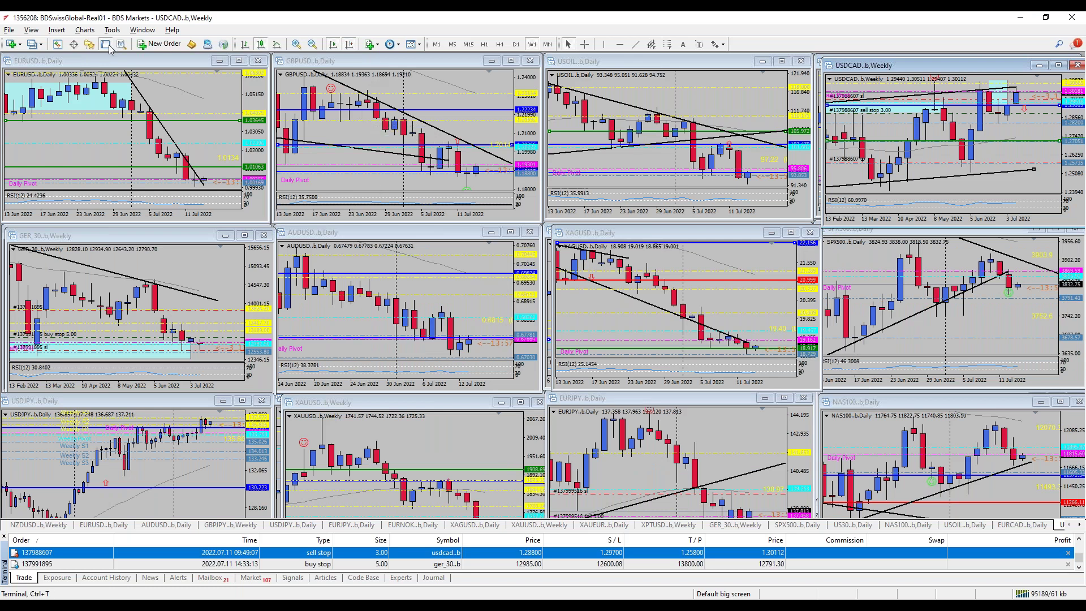
Select the open EURJPY sell position, and maximize the EURJPY chart on the weekly timeframe with the order list hidden.
scroll(480, 549, "up", 1)
left_click(480, 552)
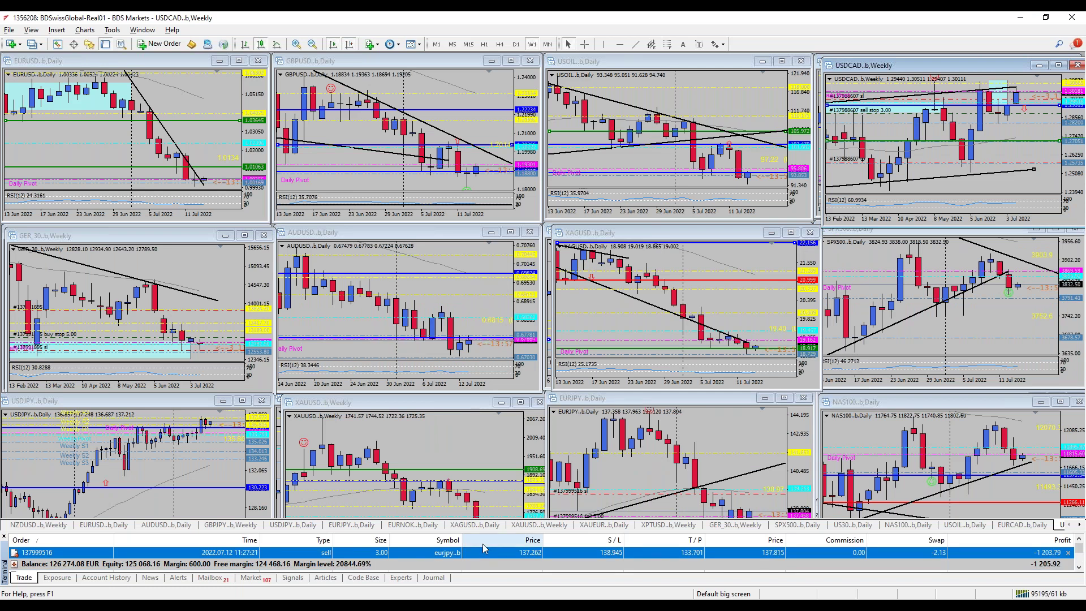
left_click(679, 459)
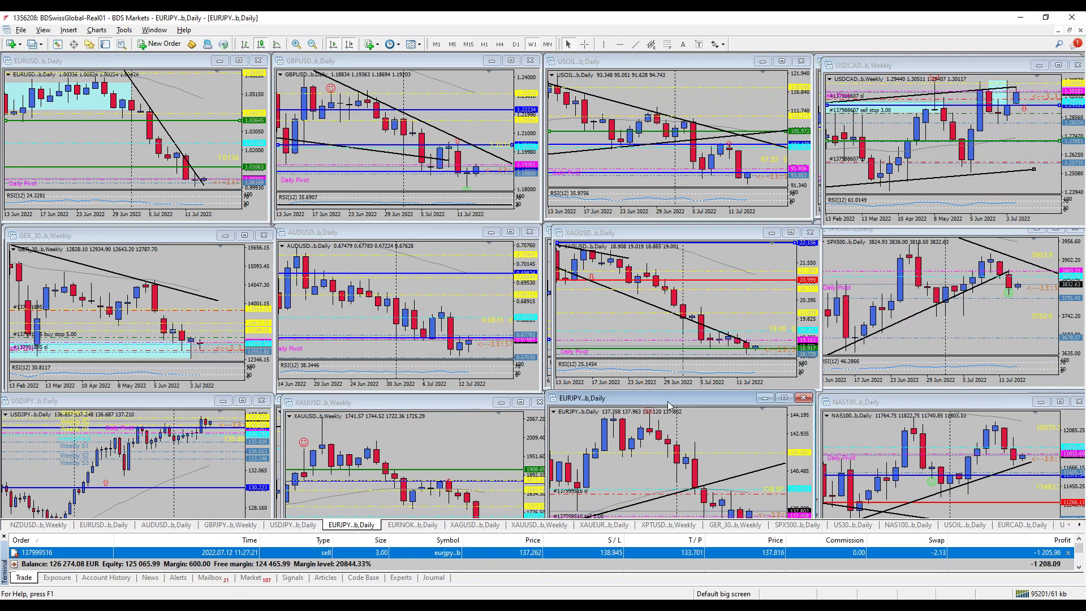
left_click(784, 398)
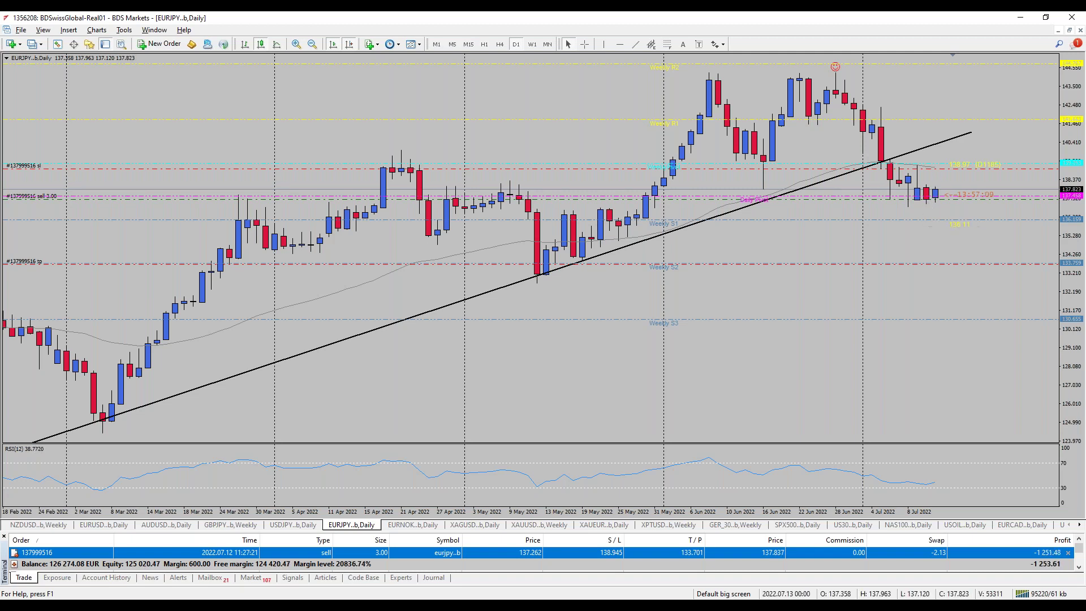
left_click(532, 44)
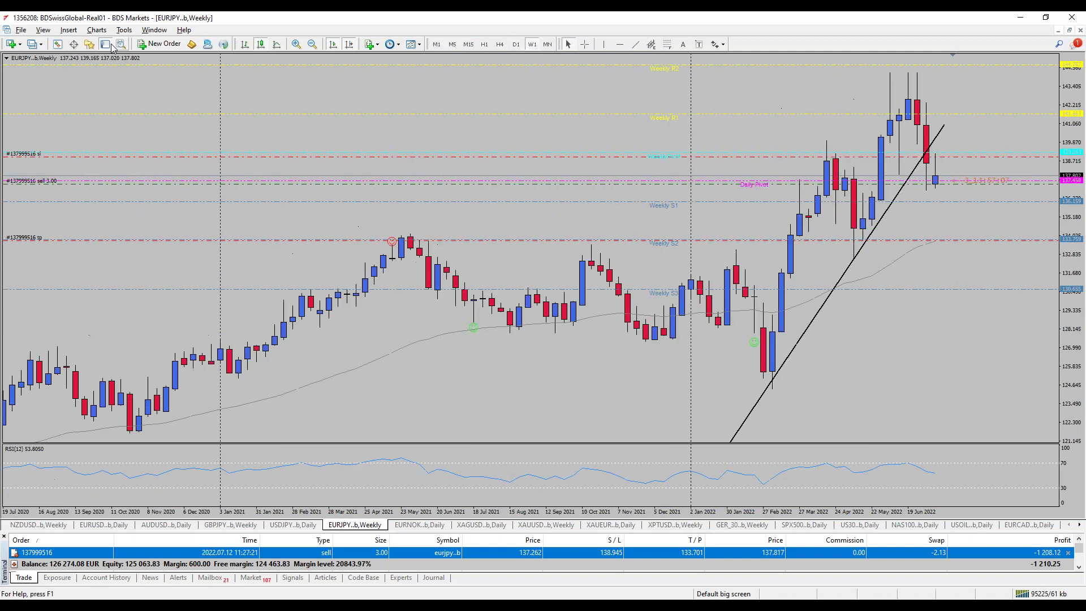
key("ctrl+t")
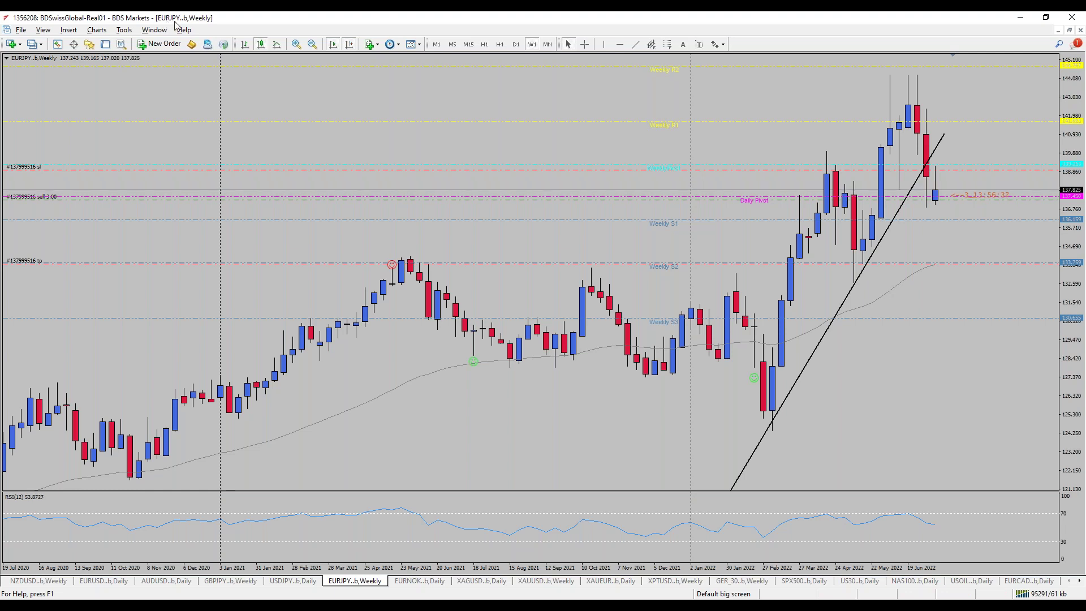
Add a horizontal line at about 141.964 across the EURJPY chart on the monthly timeframe.
left_click(547, 44)
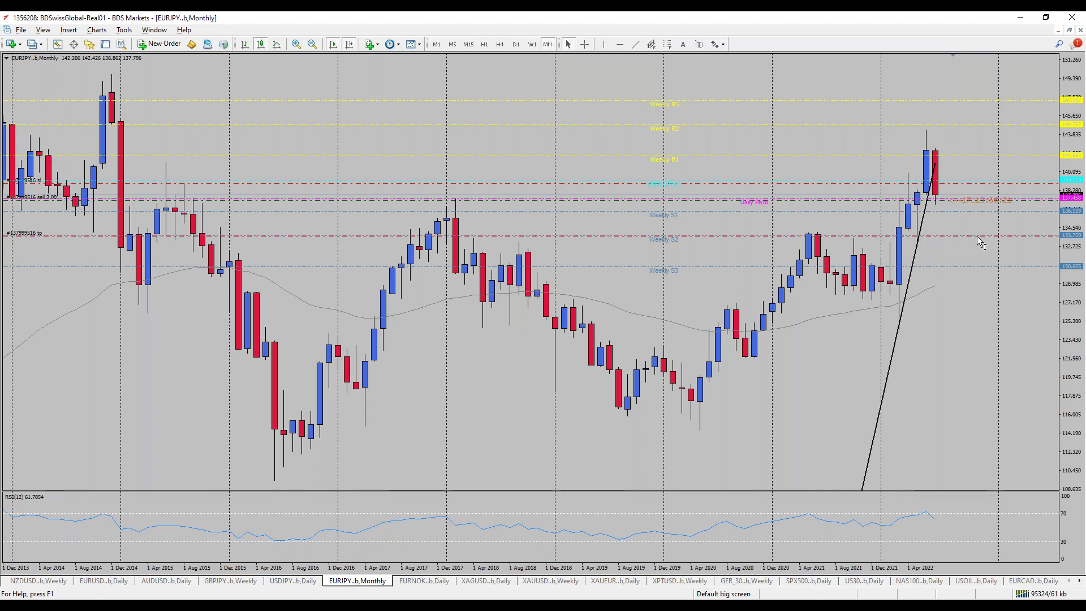
left_click(312, 44)
left_click(621, 44)
left_click_drag(942, 214, 942, 225)
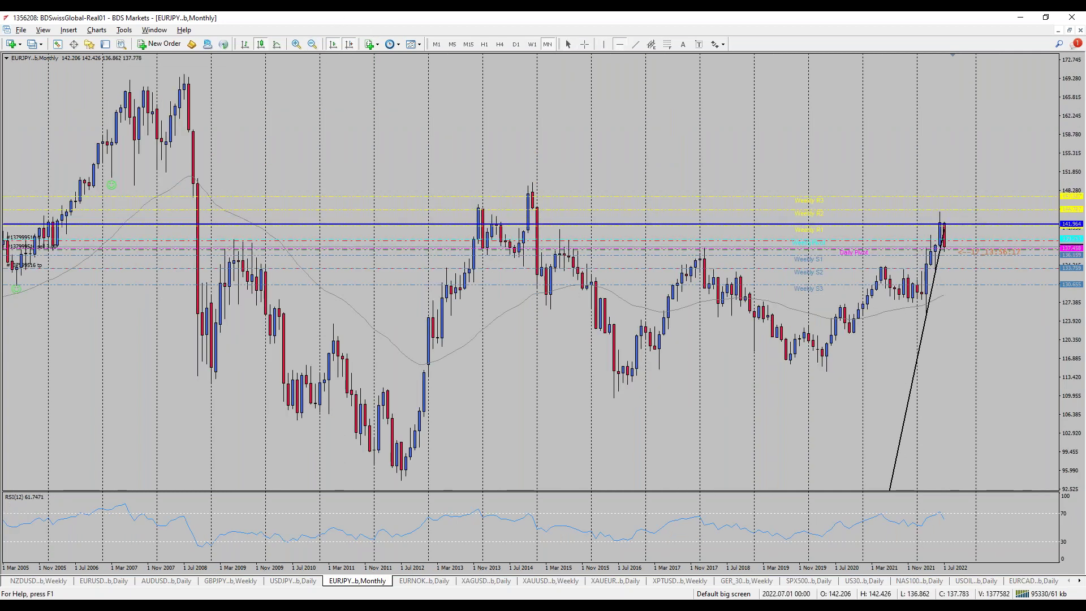
Examine EURJPY against the new horizontal level on the monthly and weekly timeframes, finishing on the daily chart with enlarged candles.
left_click(312, 45)
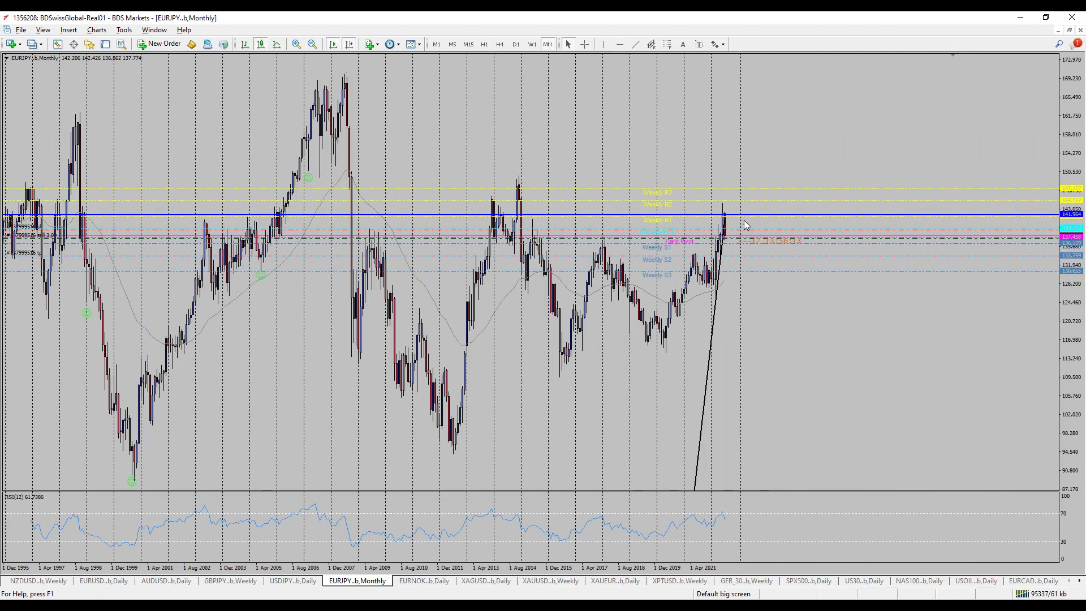
left_click(296, 44)
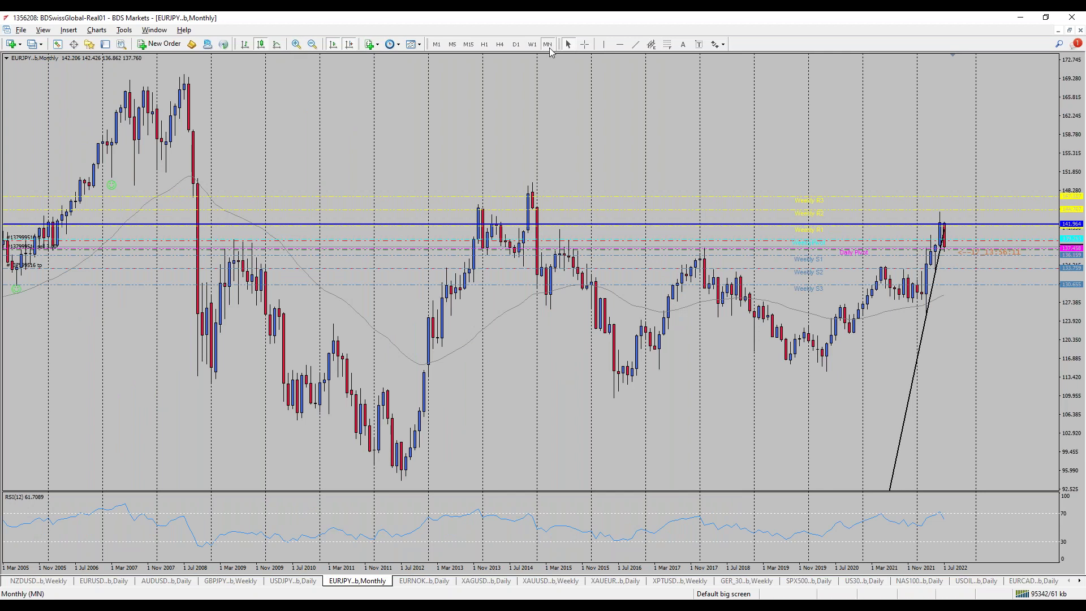
left_click(533, 44)
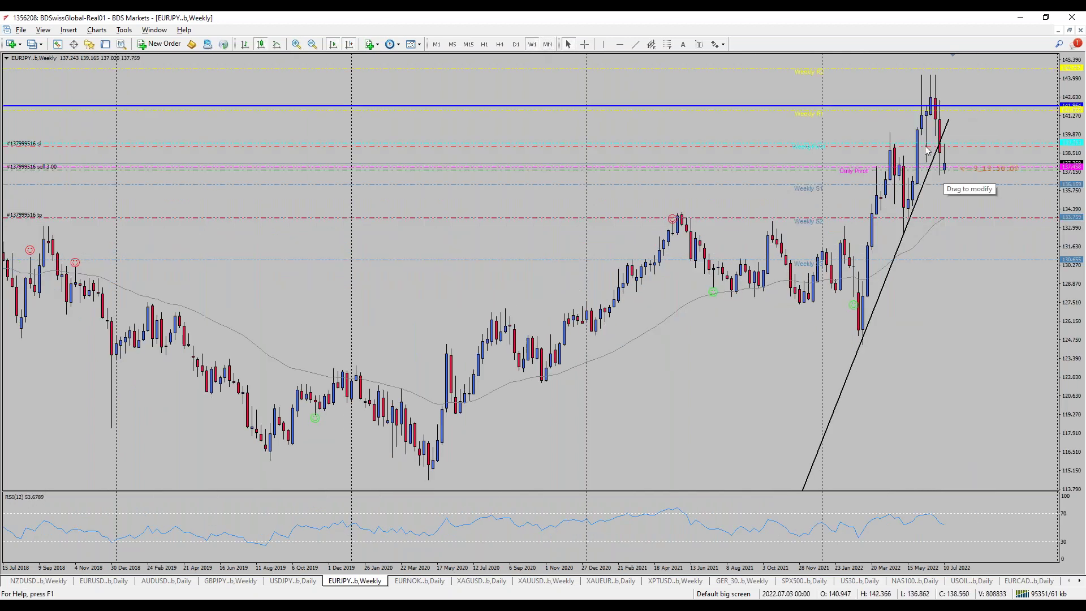
left_click(516, 44)
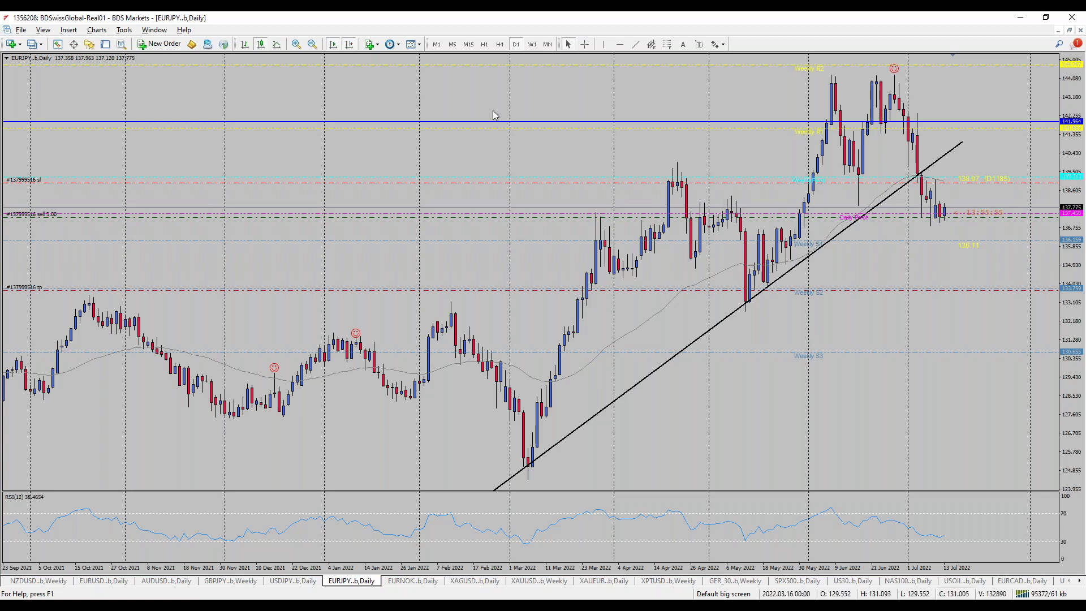
left_click(297, 44)
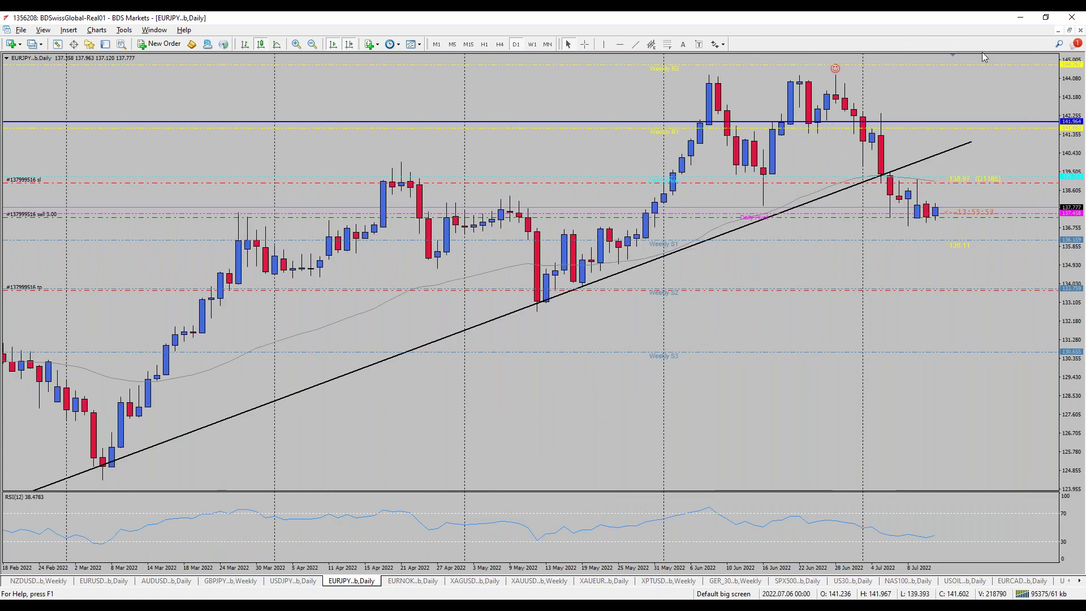
Restore the EURJPY window and switch to the economic calendar in the browser.
left_click(1069, 29)
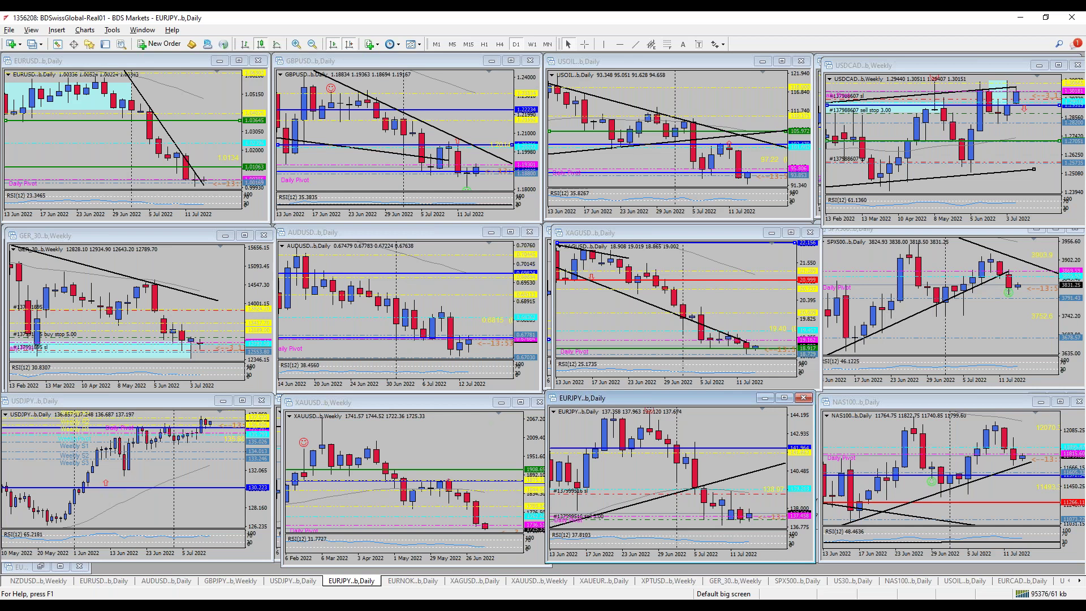
key("alt+Tab")
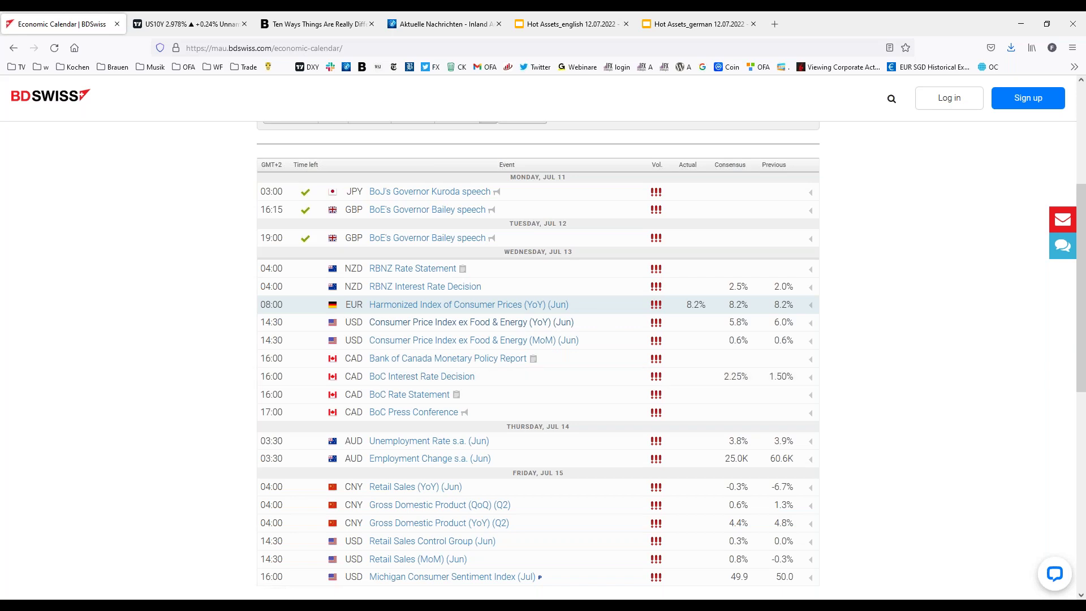
Switch from the browser to the MetaTrader charts, and maximize the XAGUSD chart on the monthly timeframe.
key("alt+Tab")
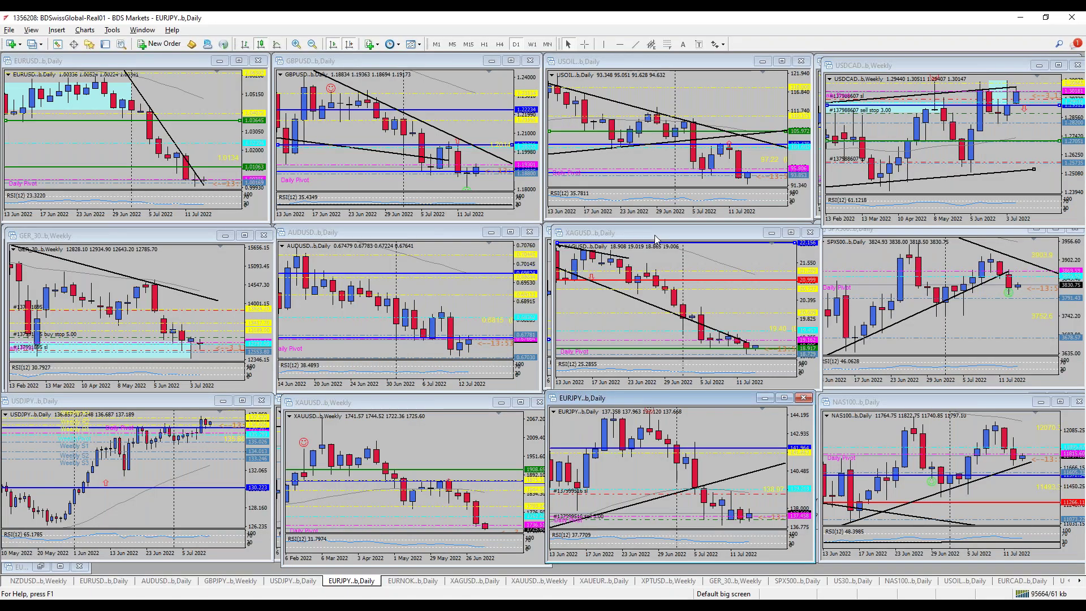
left_click(657, 241)
double_click(658, 239)
left_click(532, 44)
left_click(547, 44)
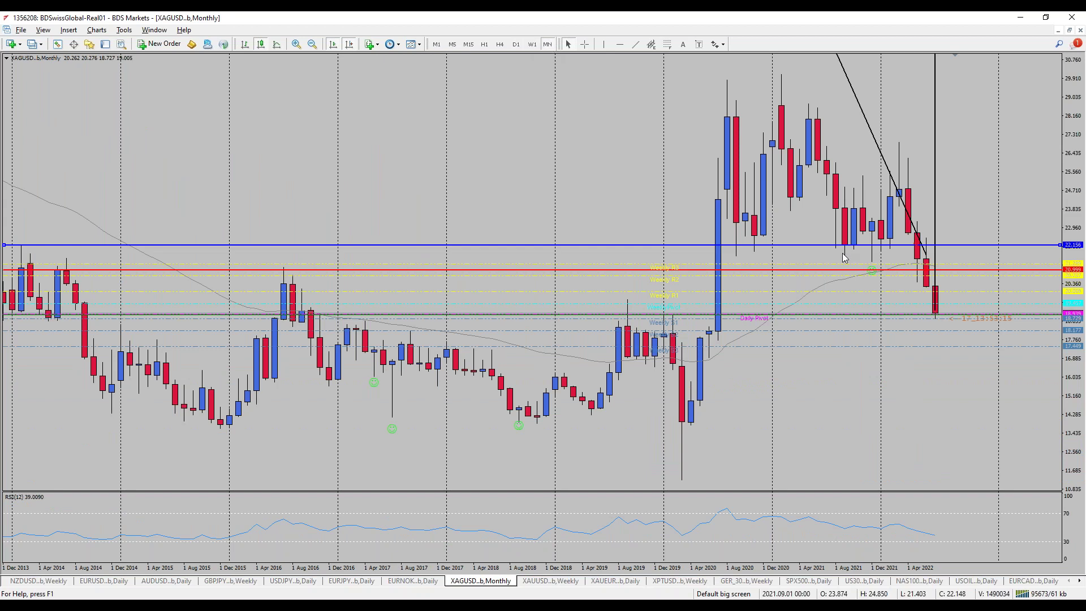
Clear the drawn lines from the XAGUSD chart by applying a saved template, and compare its weekly and monthly timeframes.
right_click(609, 103)
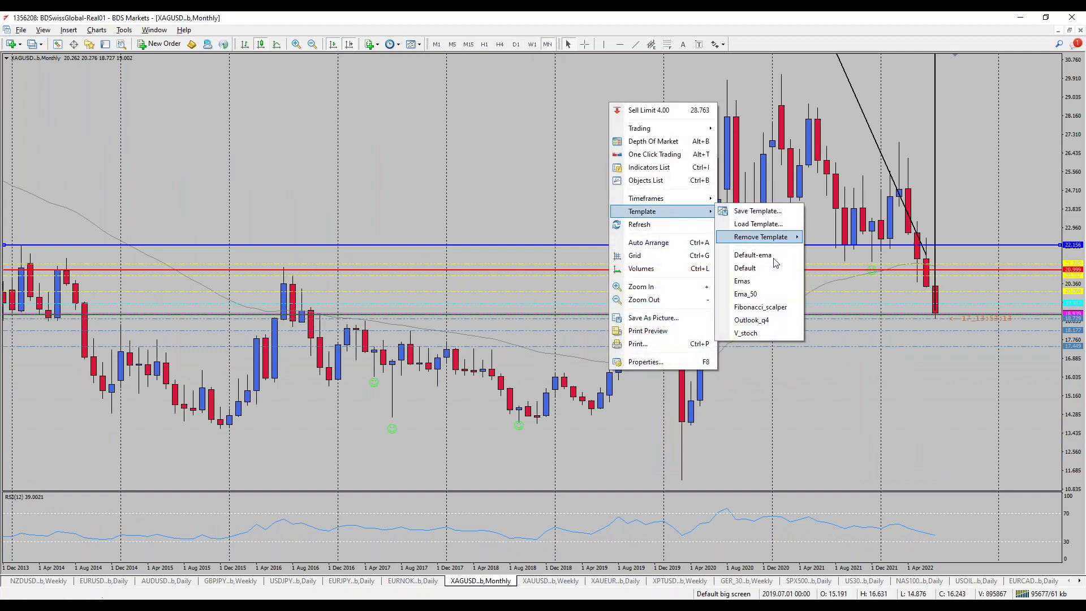
left_click(669, 116)
left_click(531, 44)
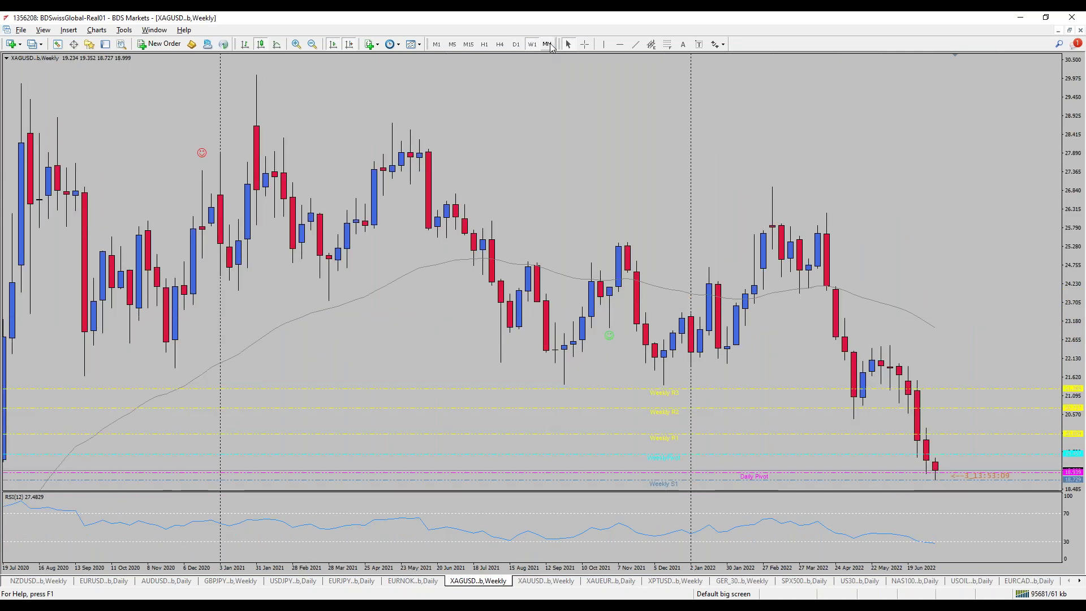
left_click(548, 44)
left_click(532, 45)
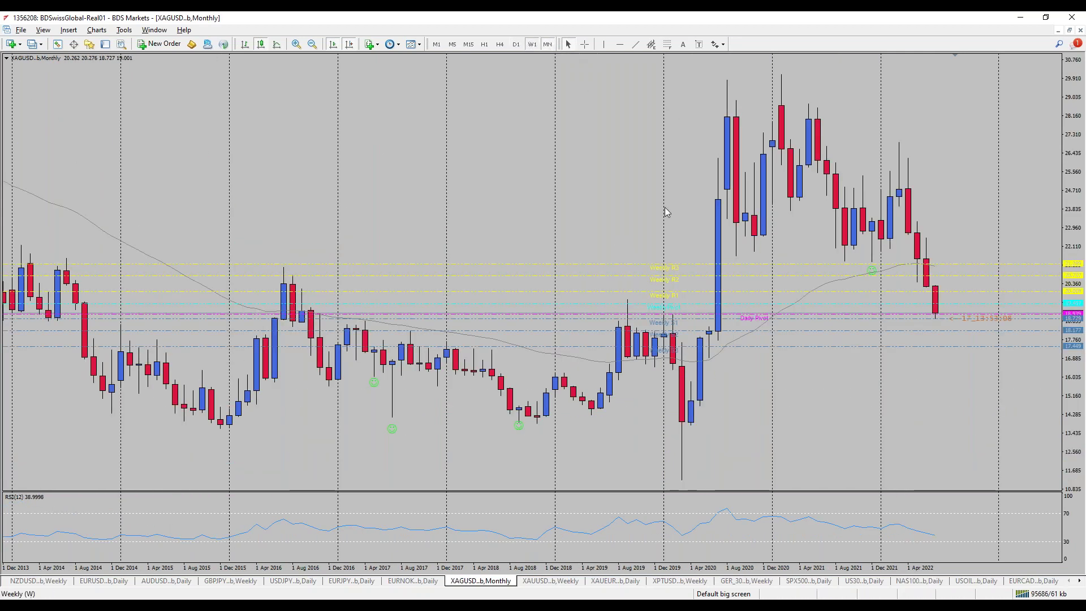
Draw a descending trend line on the daily XAGUSD chart from the latest candle up past the June highs.
left_click(515, 45)
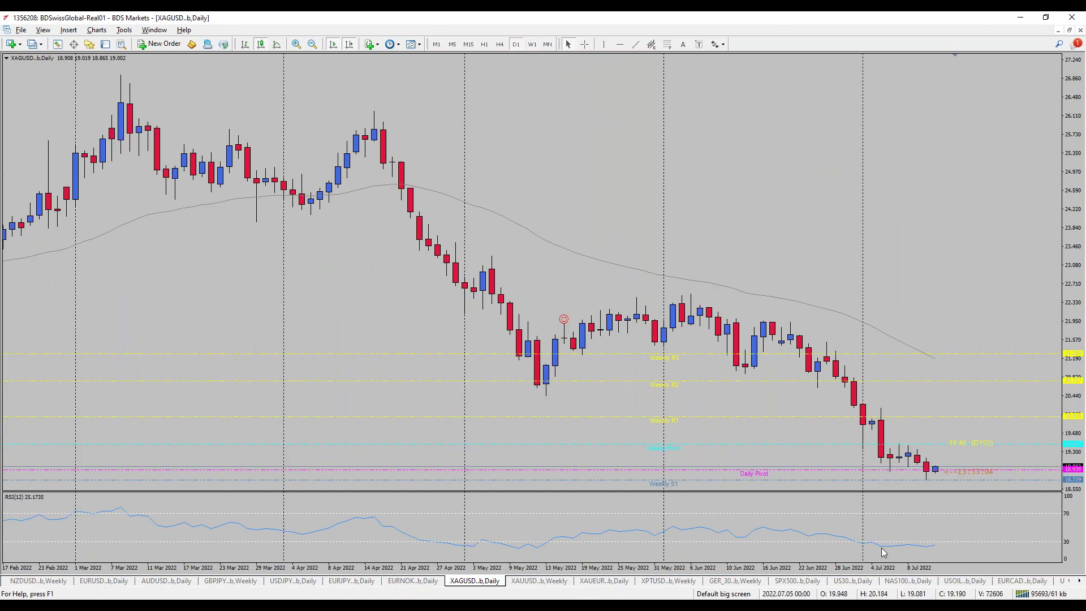
left_click(636, 44)
left_click_drag(945, 475, 794, 316)
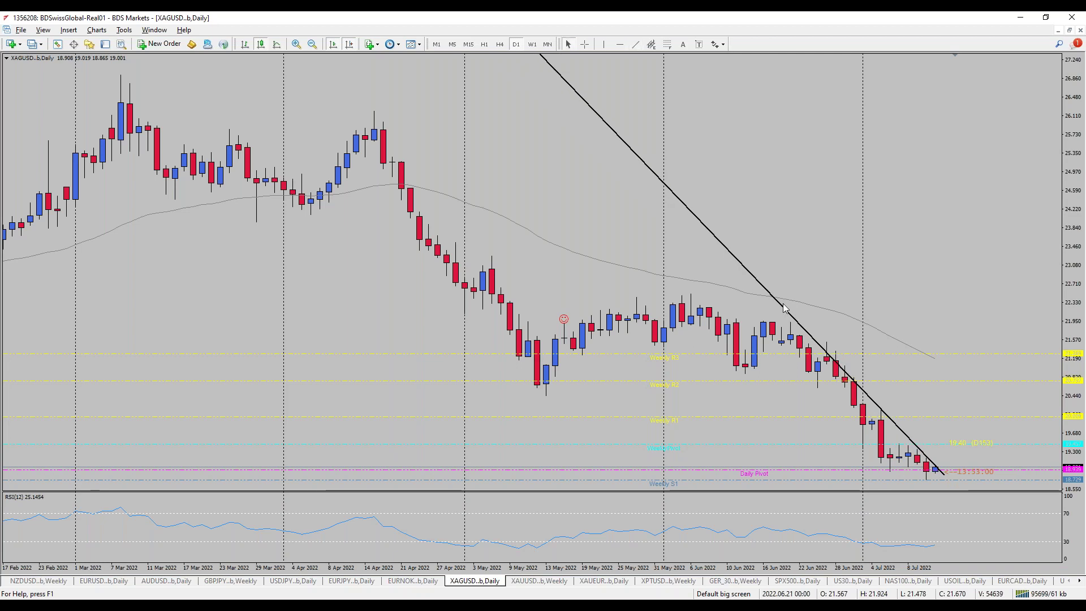
Check the new XAGUSD trend line over a longer daily range and on the weekly timeframe, and restore the chart window.
left_click(312, 45)
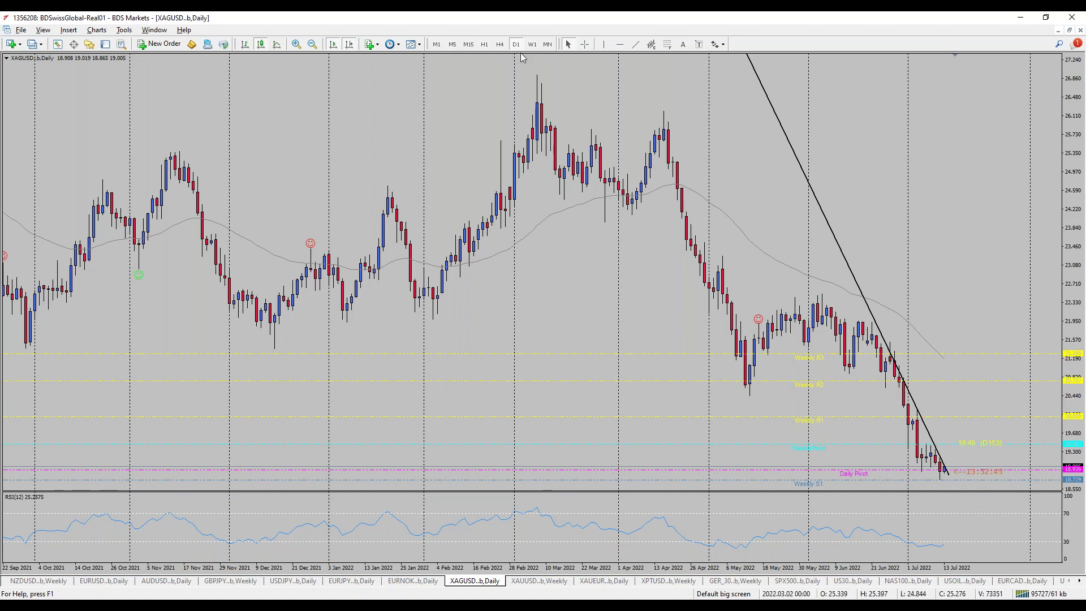
left_click(532, 44)
left_click(297, 44)
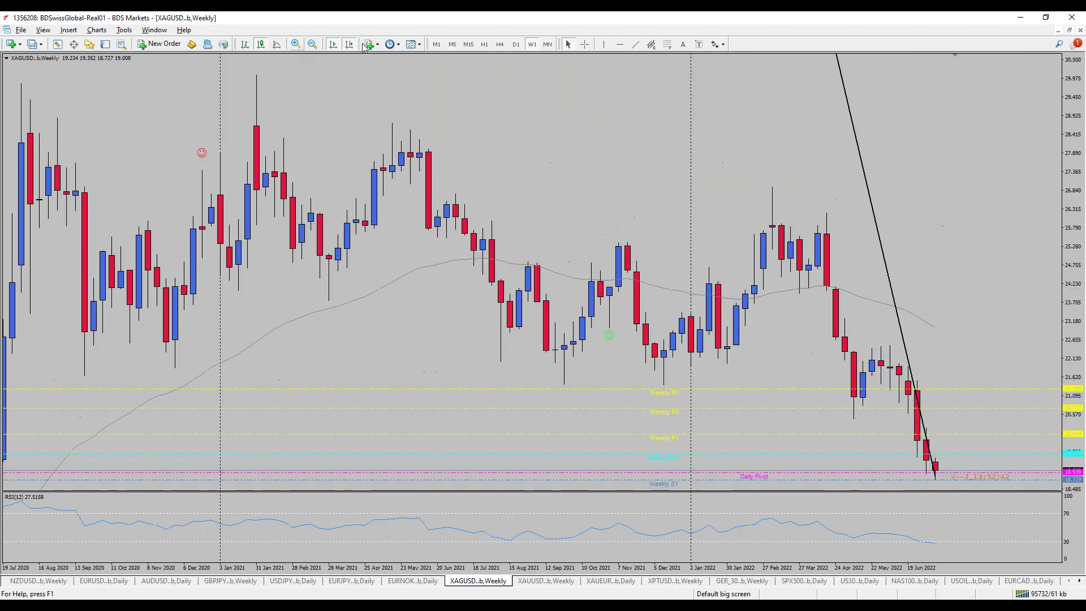
left_click(1069, 30)
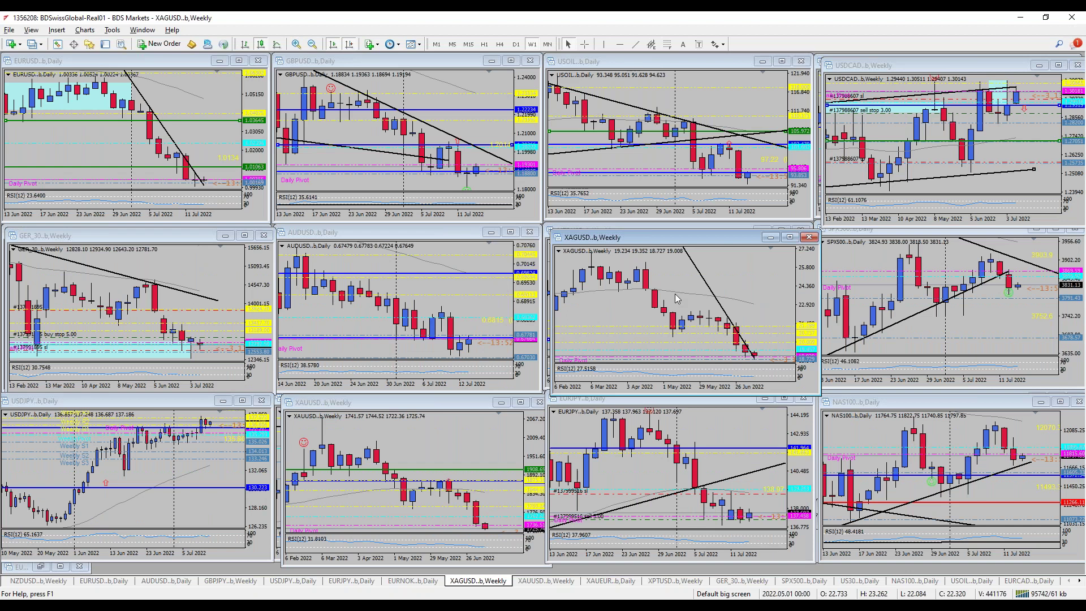
Open a new GBPCAD chart from the Market Watch symbol list, and hide the list.
mouse_move(678, 295)
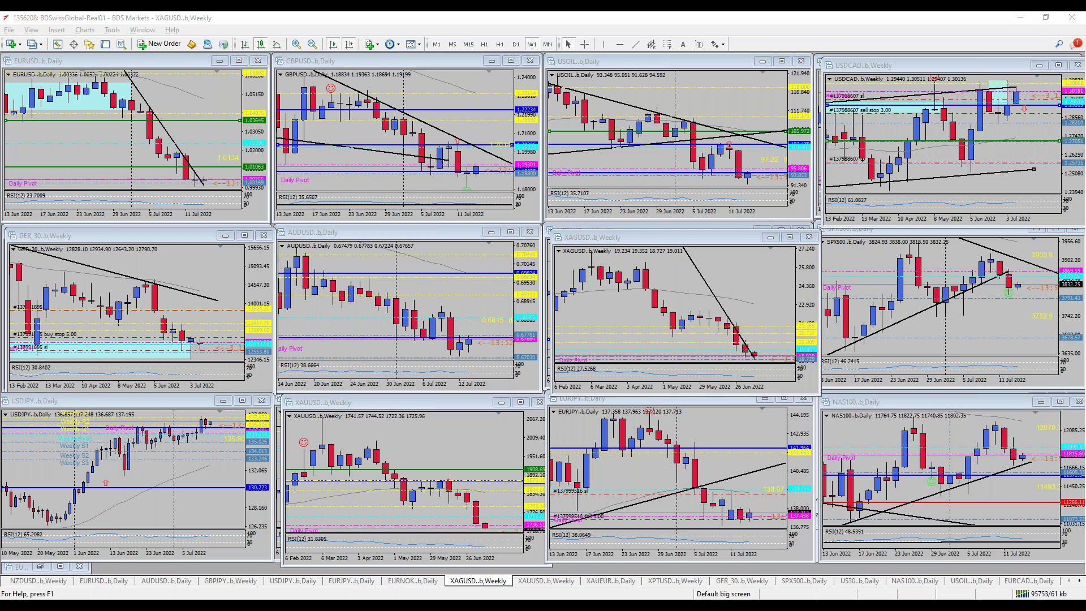
key("ctrl+m")
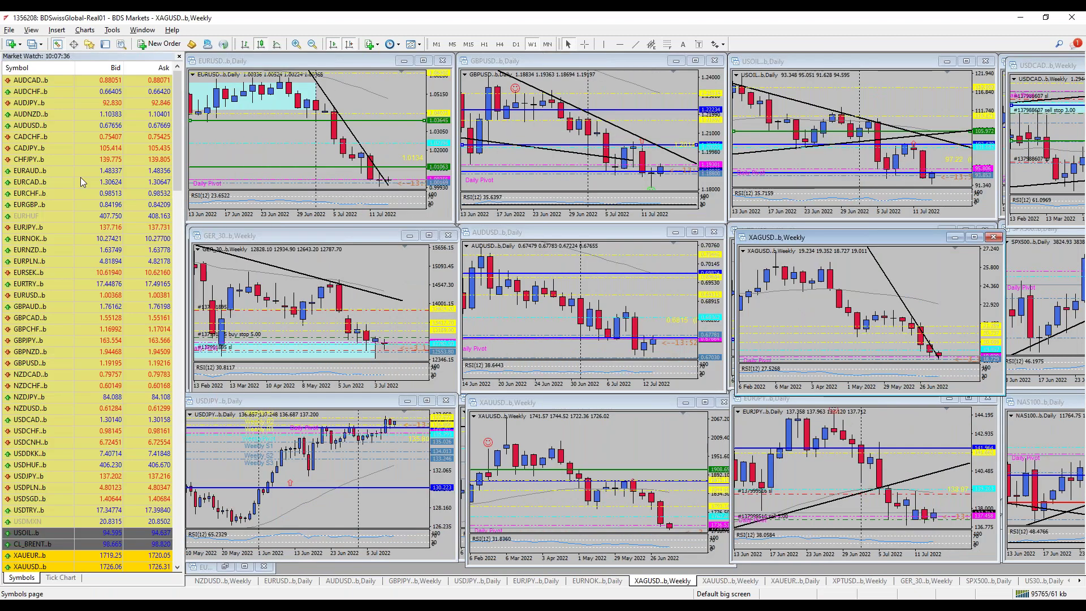
right_click(38, 318)
left_click(68, 338)
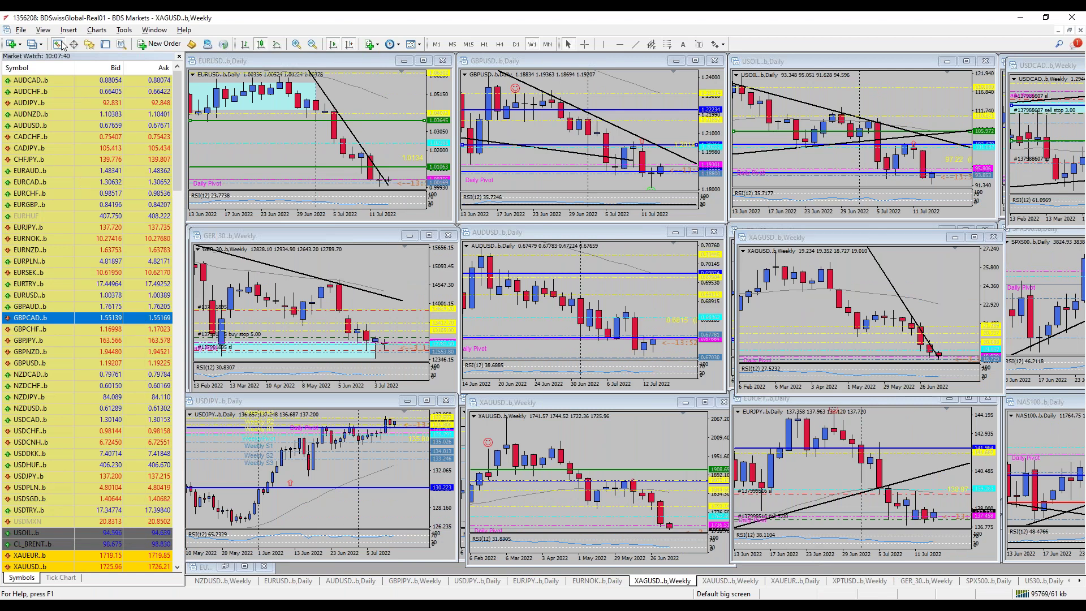
left_click(58, 44)
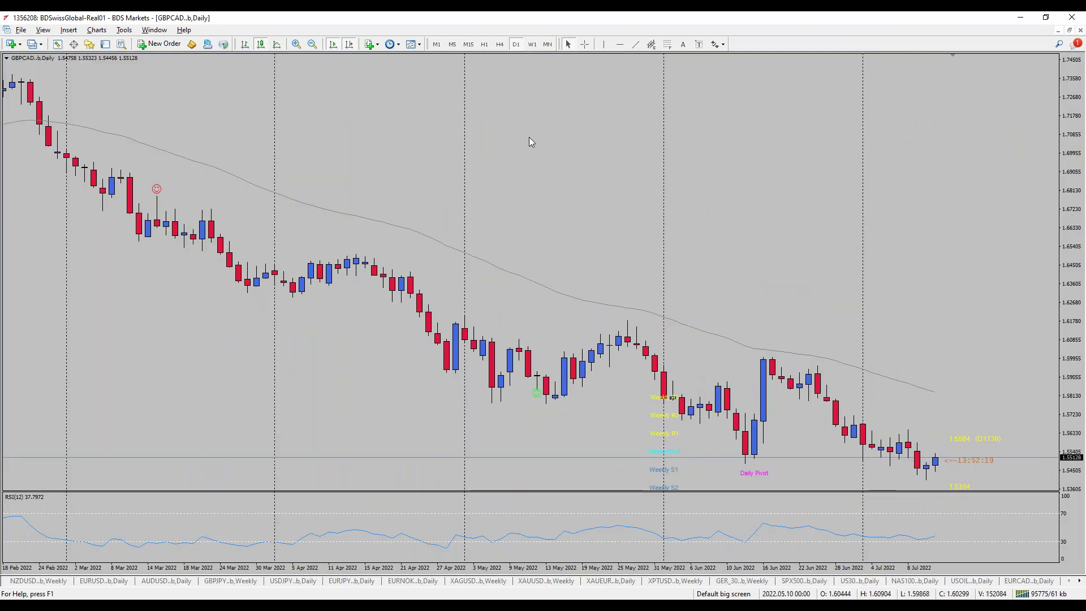
Restore the GBPCAD chart to a small window and place it between the GBPUSD and USDCAD charts.
left_click(1070, 29)
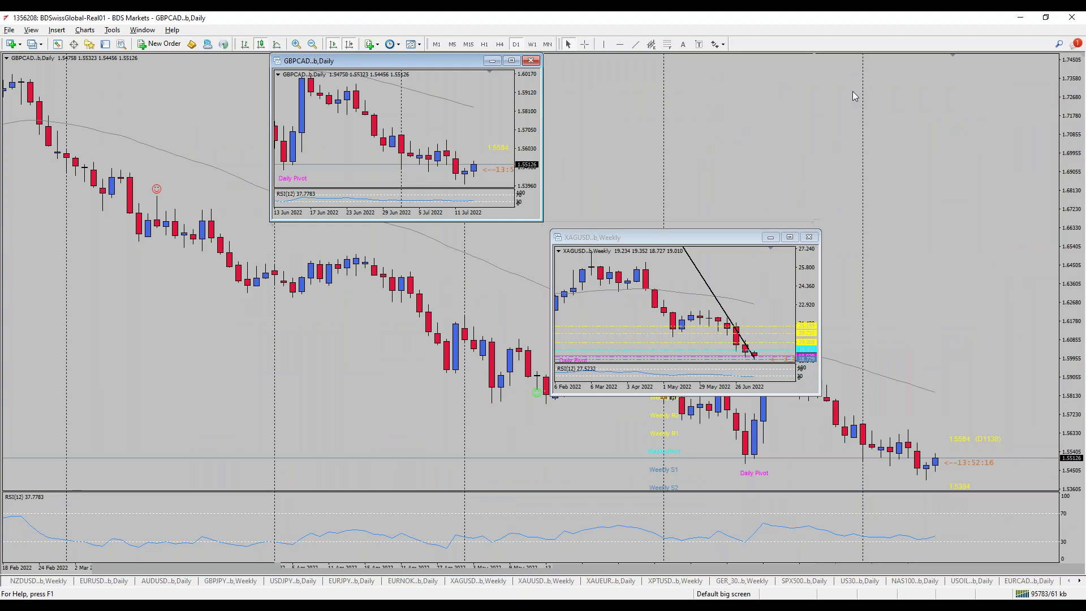
left_click_drag(355, 63, 655, 71)
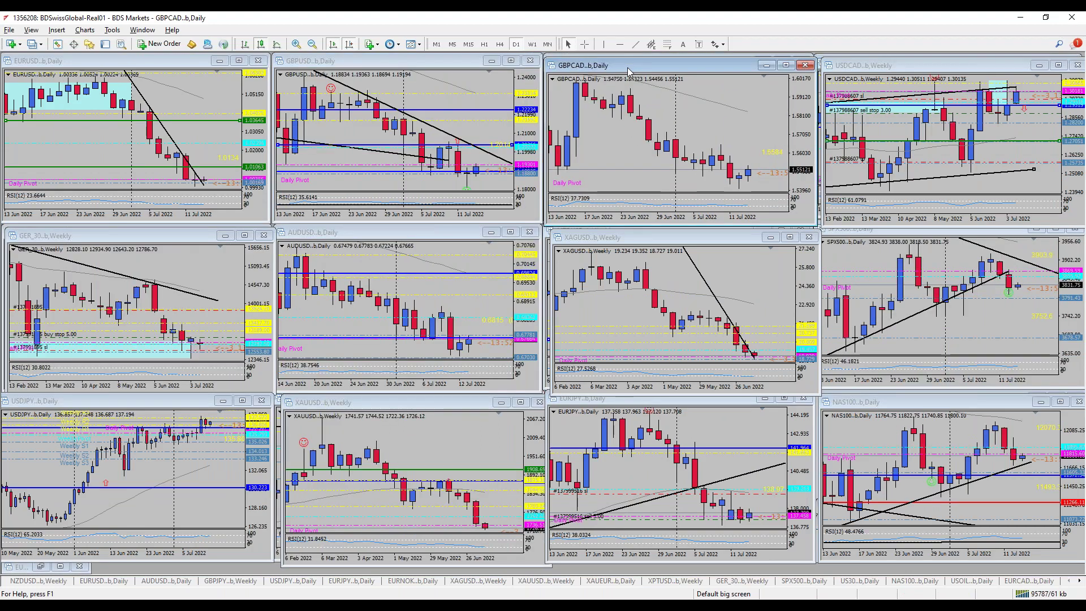
left_click(480, 90)
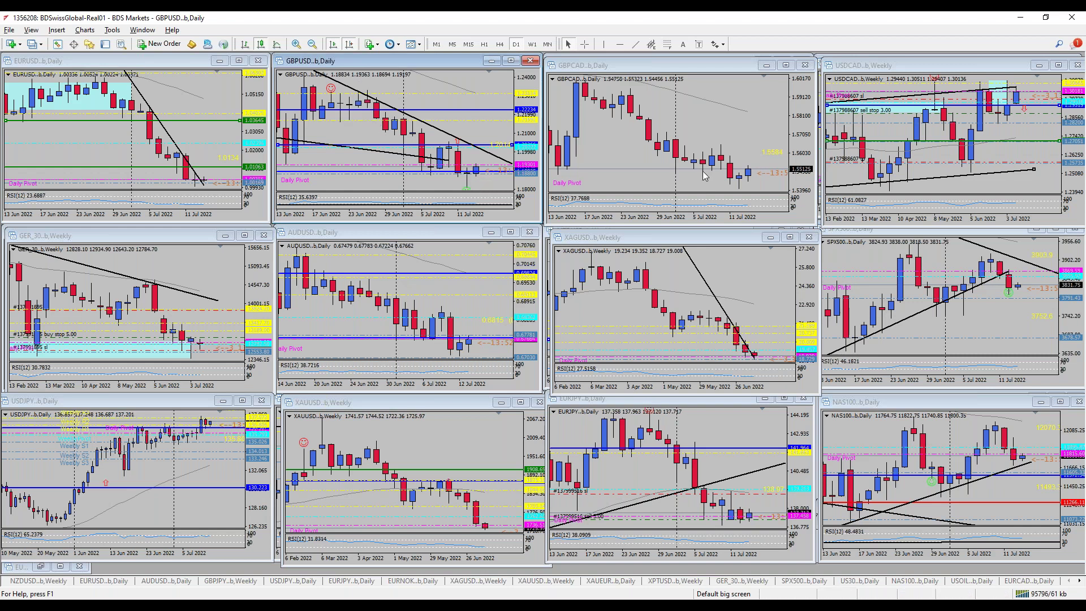
left_click(638, 68)
left_click_drag(639, 68, 639, 64)
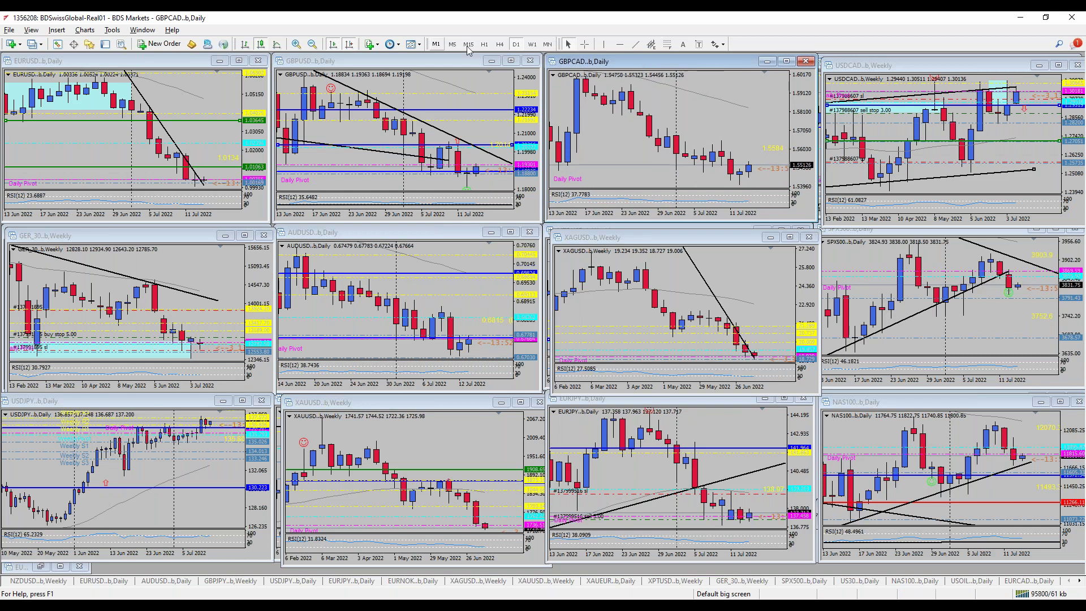
Compare the GBPUSD and GBPCAD daily charts side by side.
left_click(467, 186)
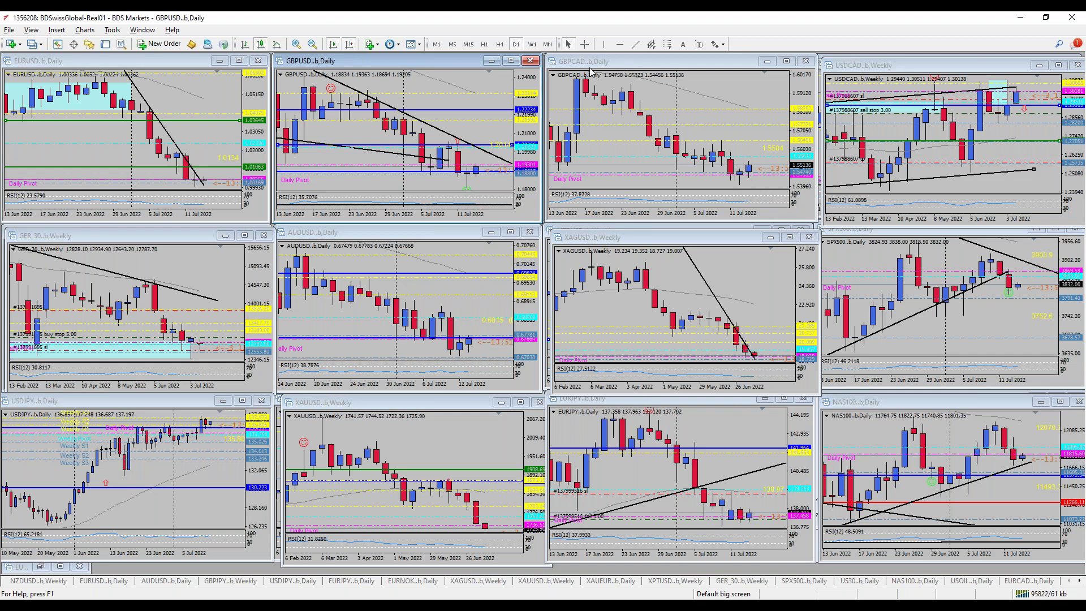
left_click_drag(671, 62, 671, 62)
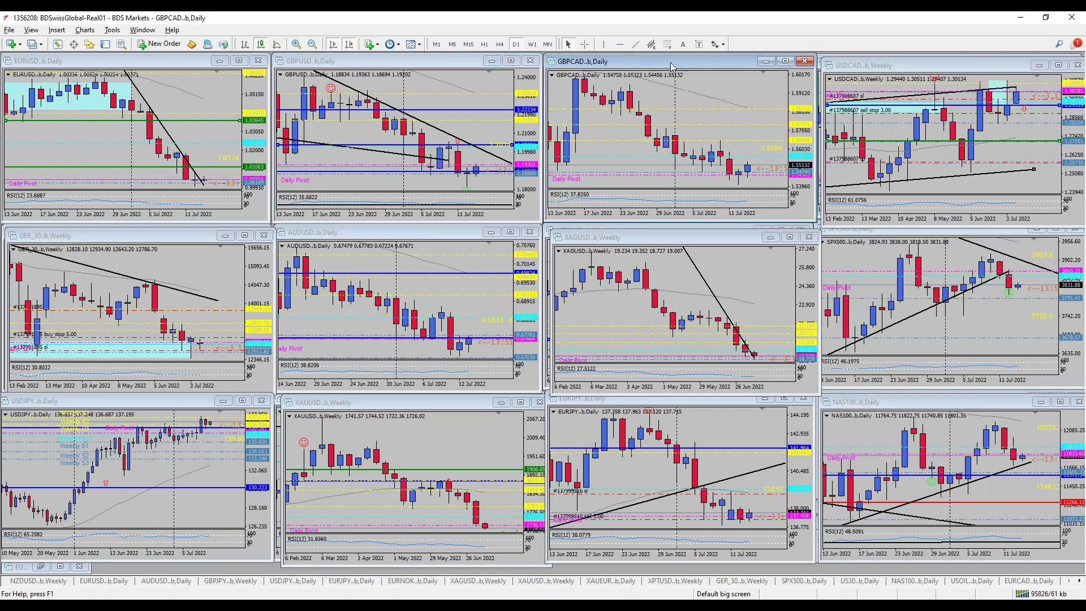
mouse_move(572, 74)
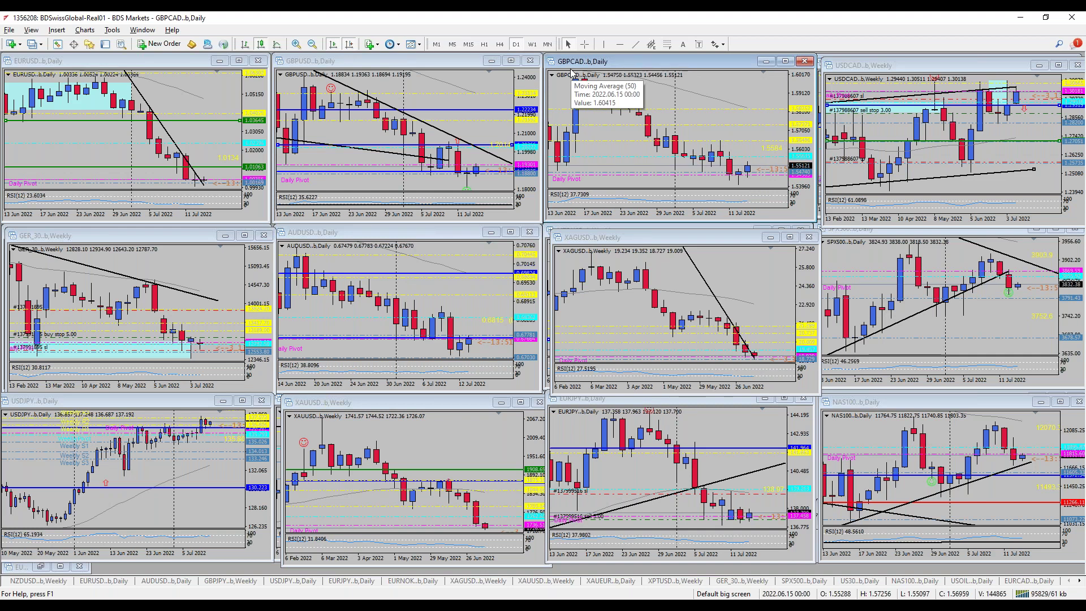
left_click(302, 63)
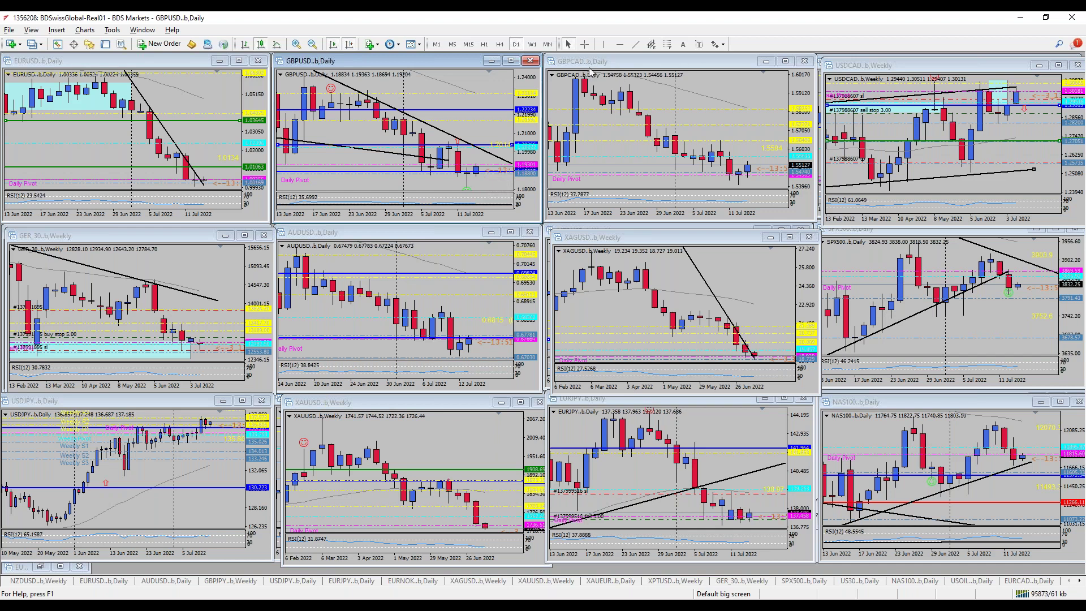
Maximize GBPCAD and examine its trend on the weekly, monthly, H4 and H1 timeframes, finishing on the daily chart.
double_click(669, 63)
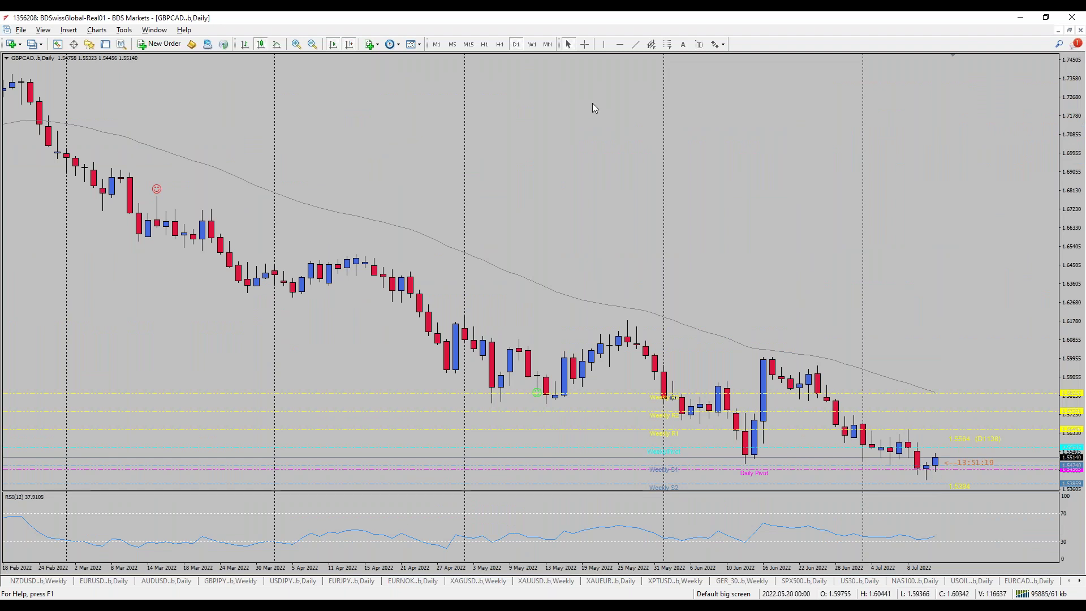
left_click(533, 44)
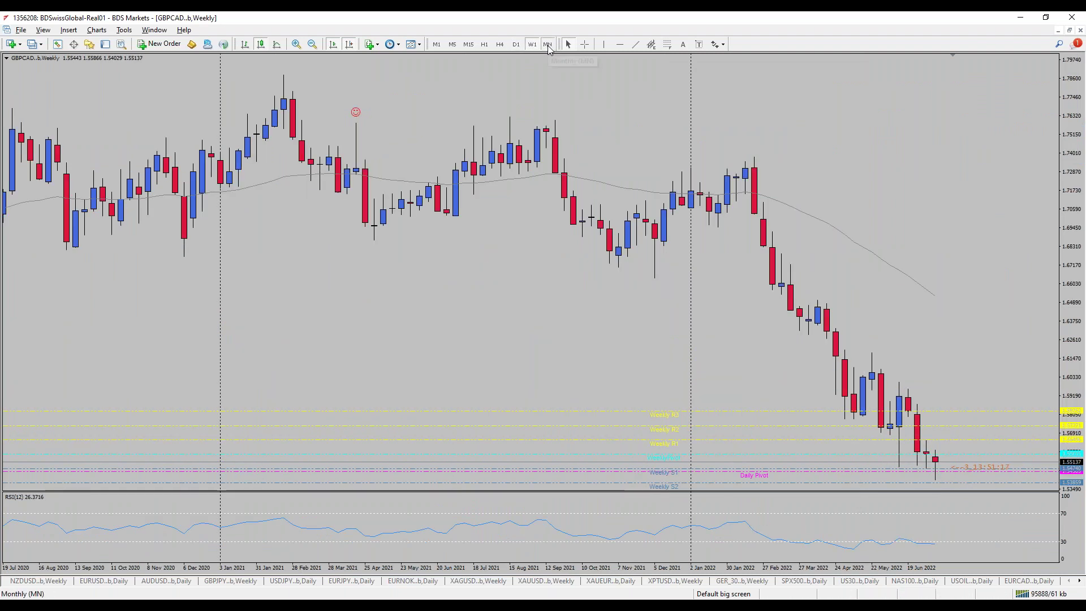
left_click(548, 44)
left_click(500, 45)
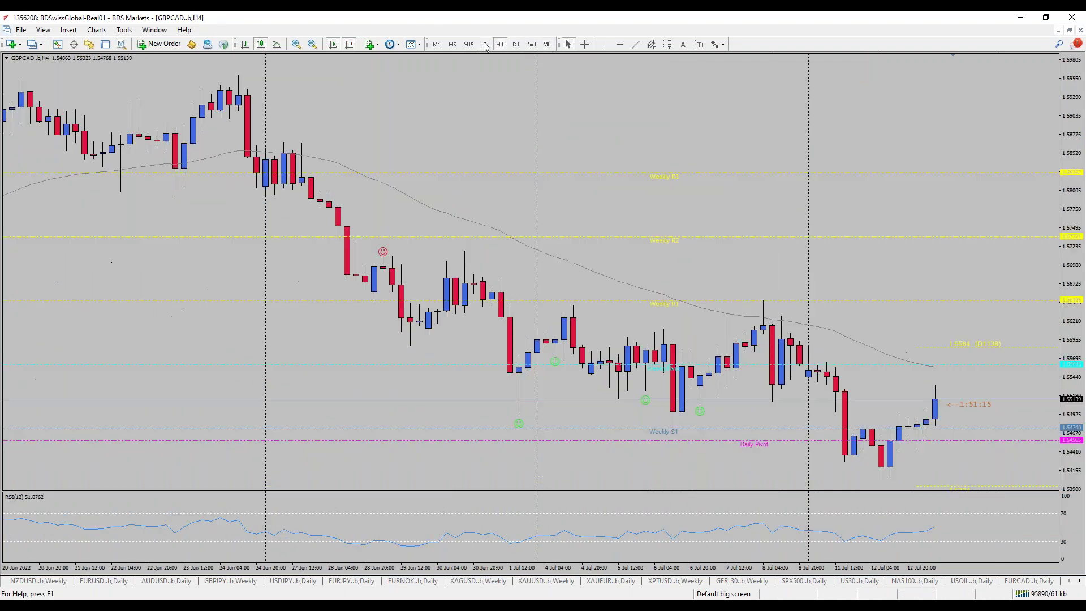
left_click(483, 45)
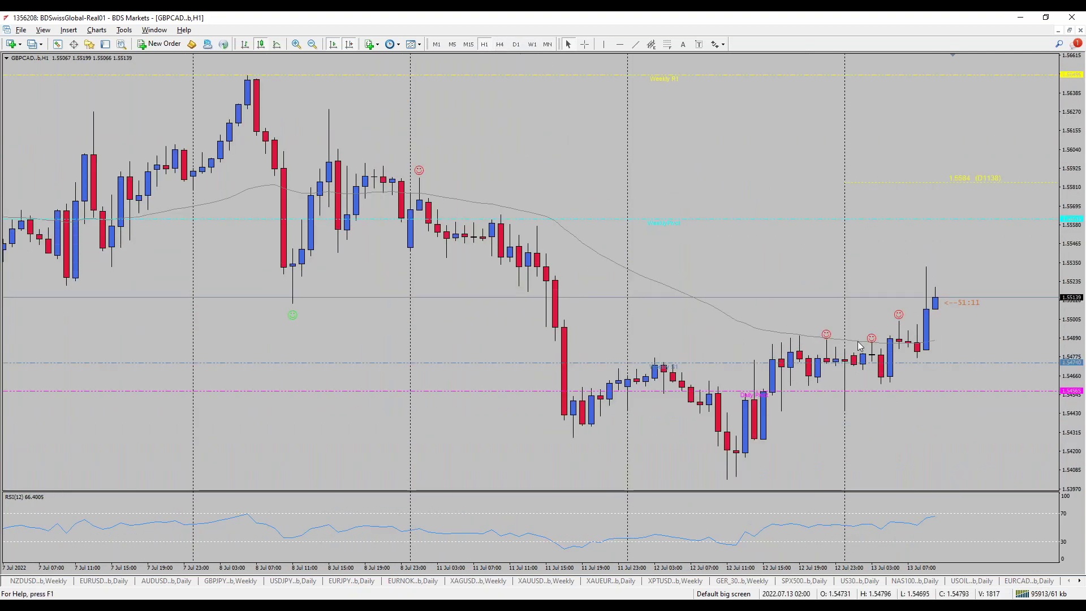
left_click(500, 44)
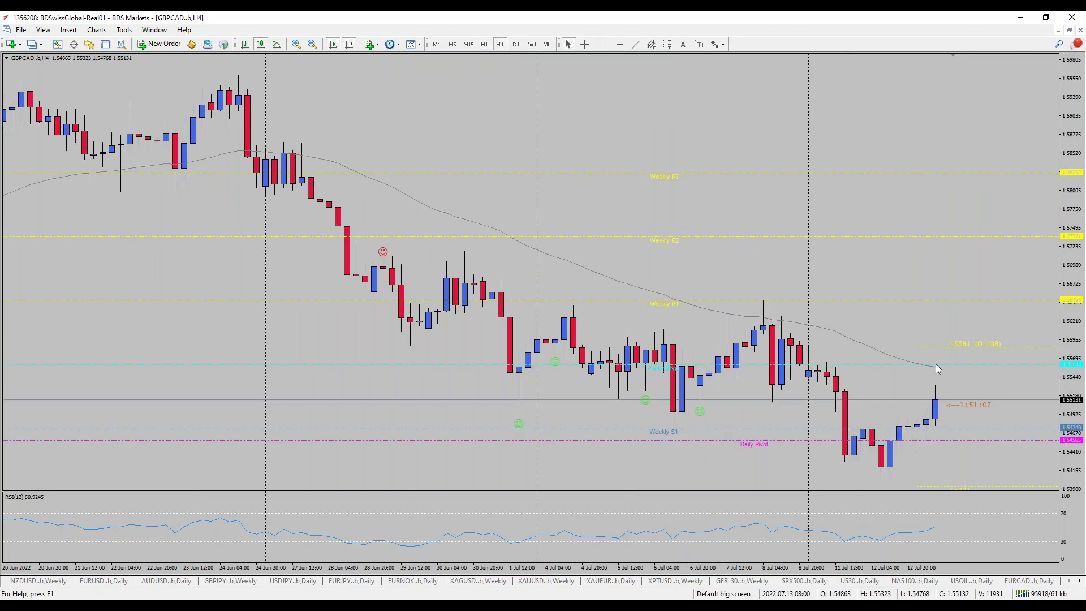
left_click(517, 48)
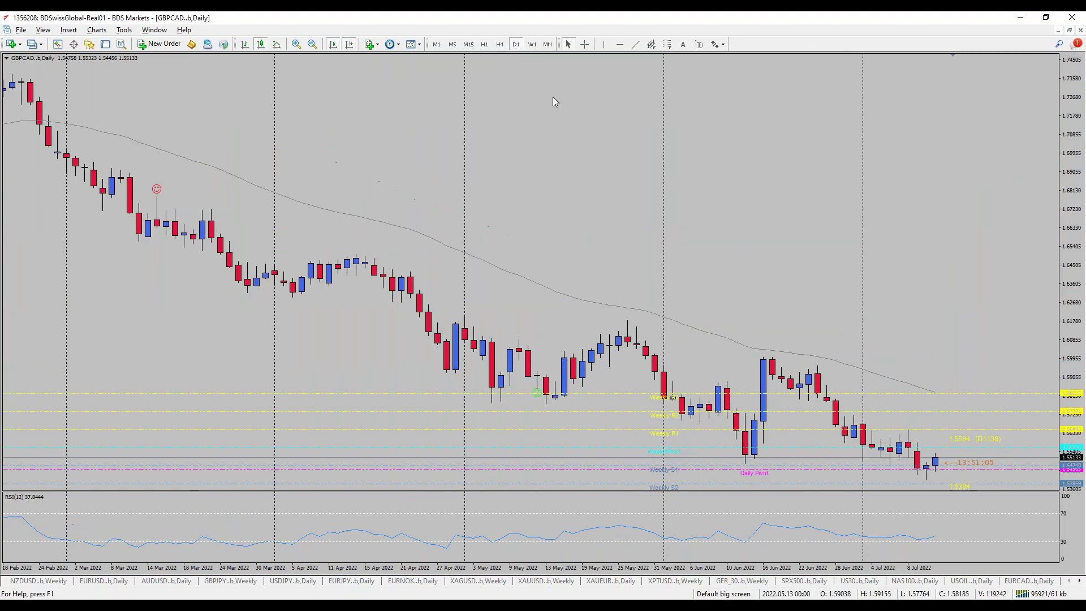
Restore the GBPCAD window and return to the economic calendar in the browser.
left_click(1070, 30)
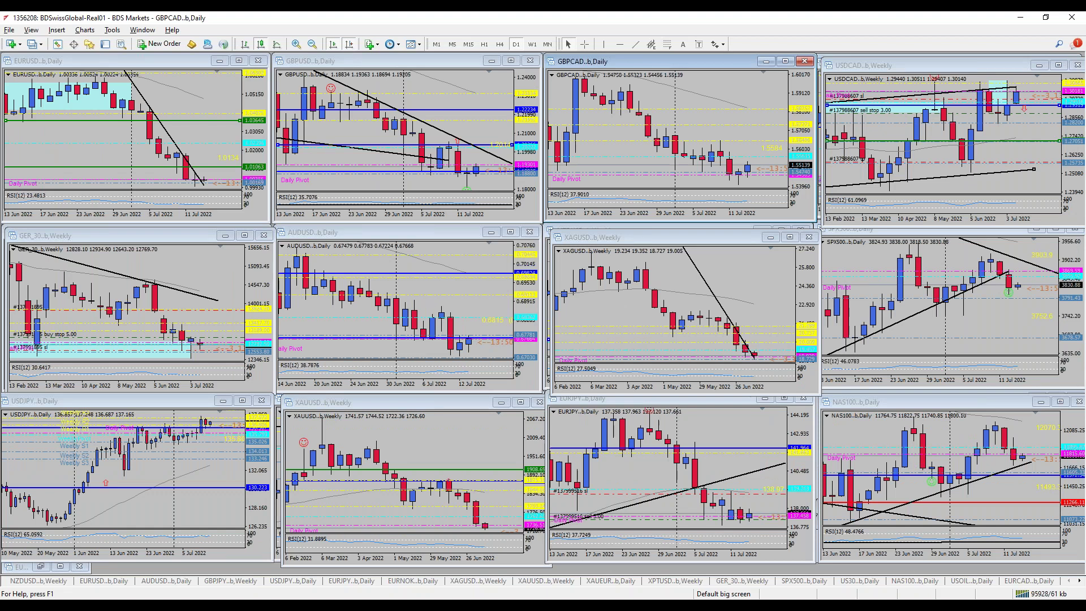
key("alt+Tab")
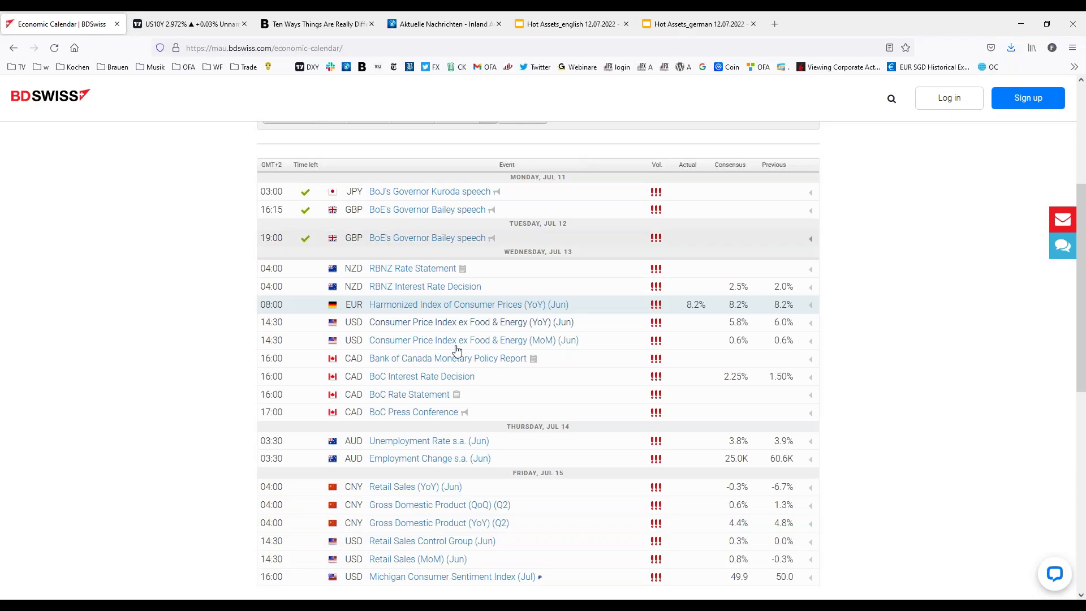